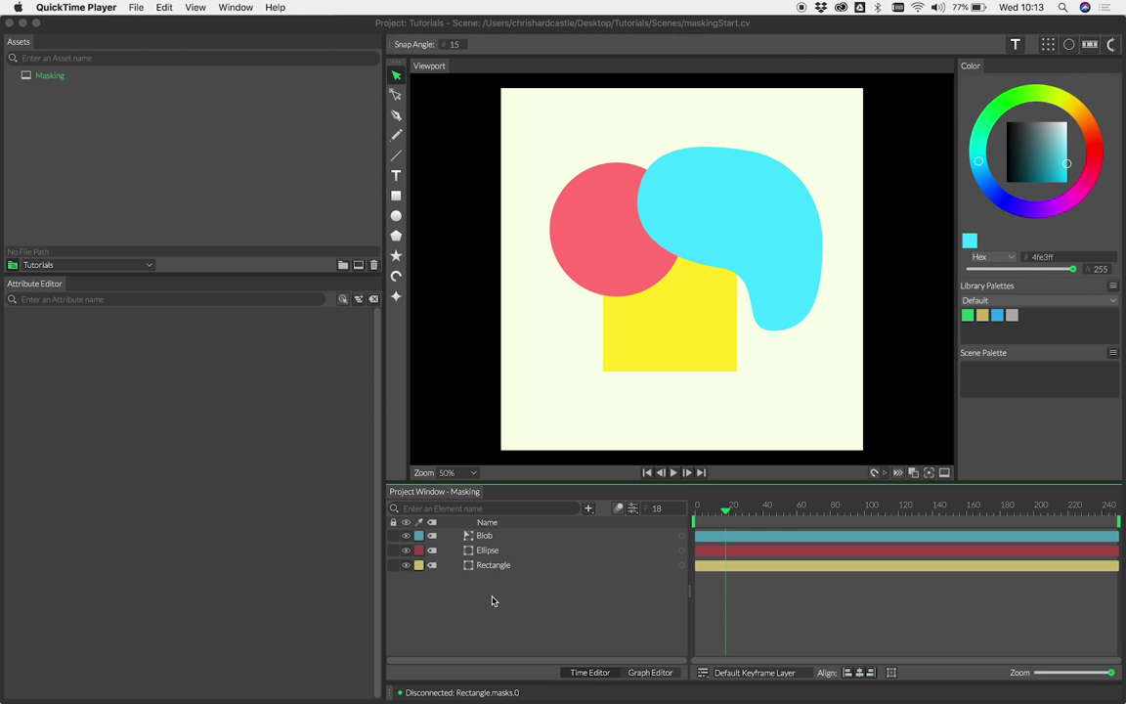
Step: Inspect the Blob's editable control points, selecting its top point, then deselect the blob
click(498, 586)
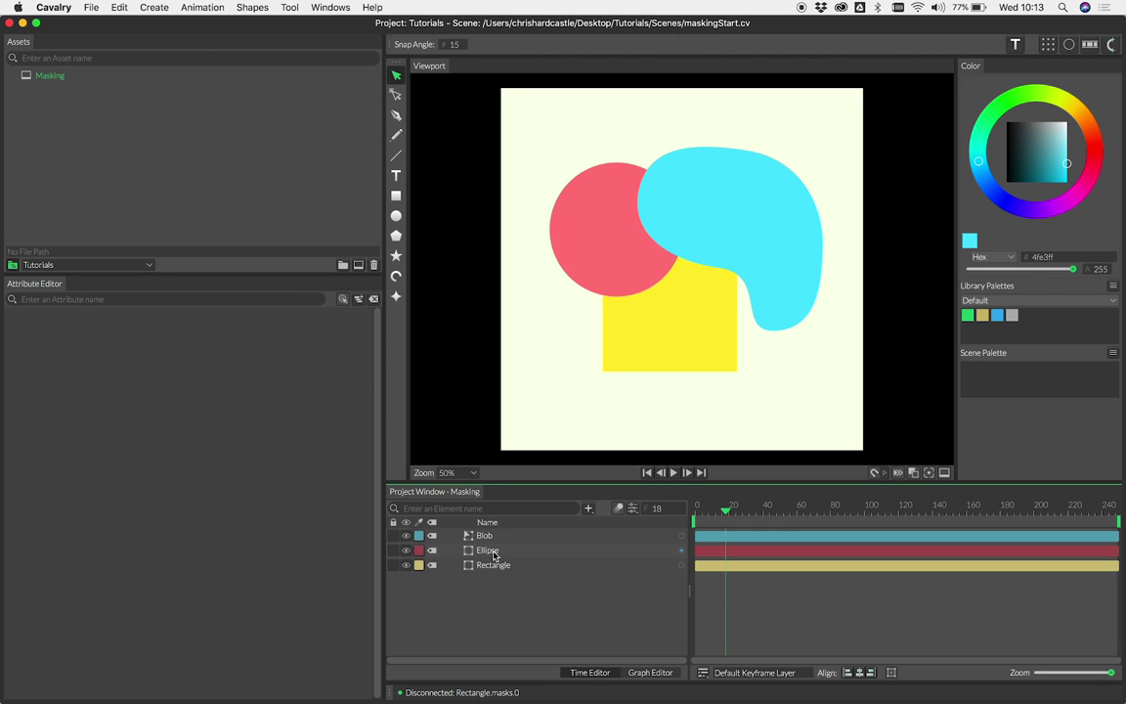
click(504, 539)
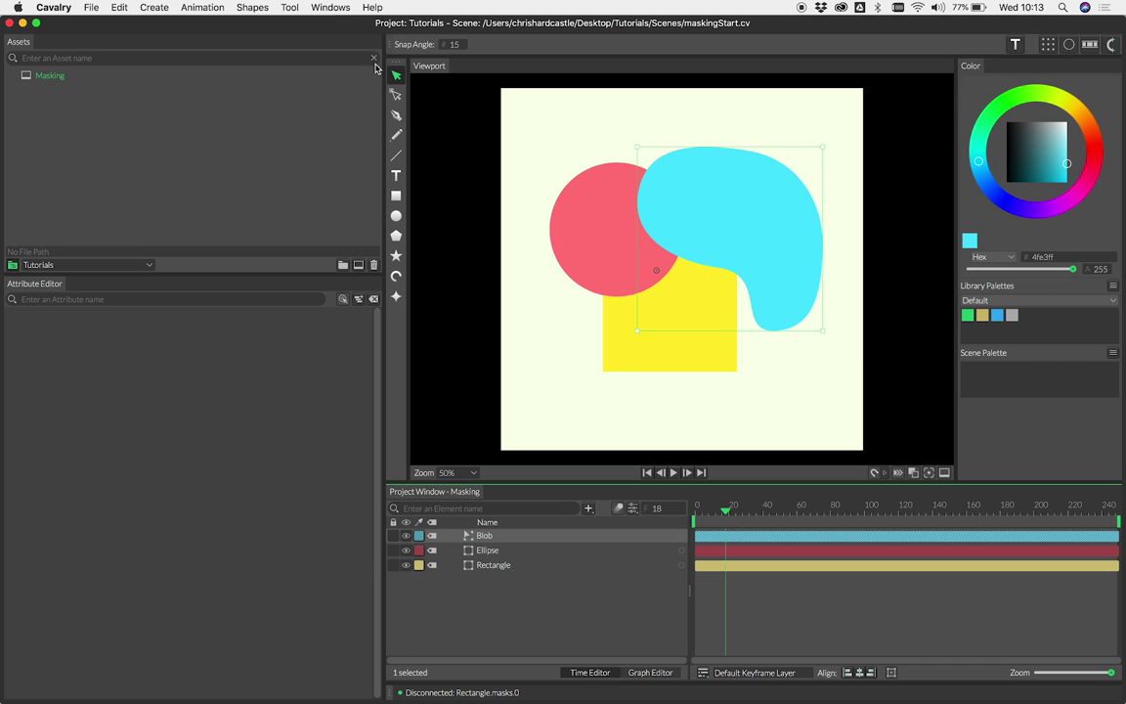
click(395, 95)
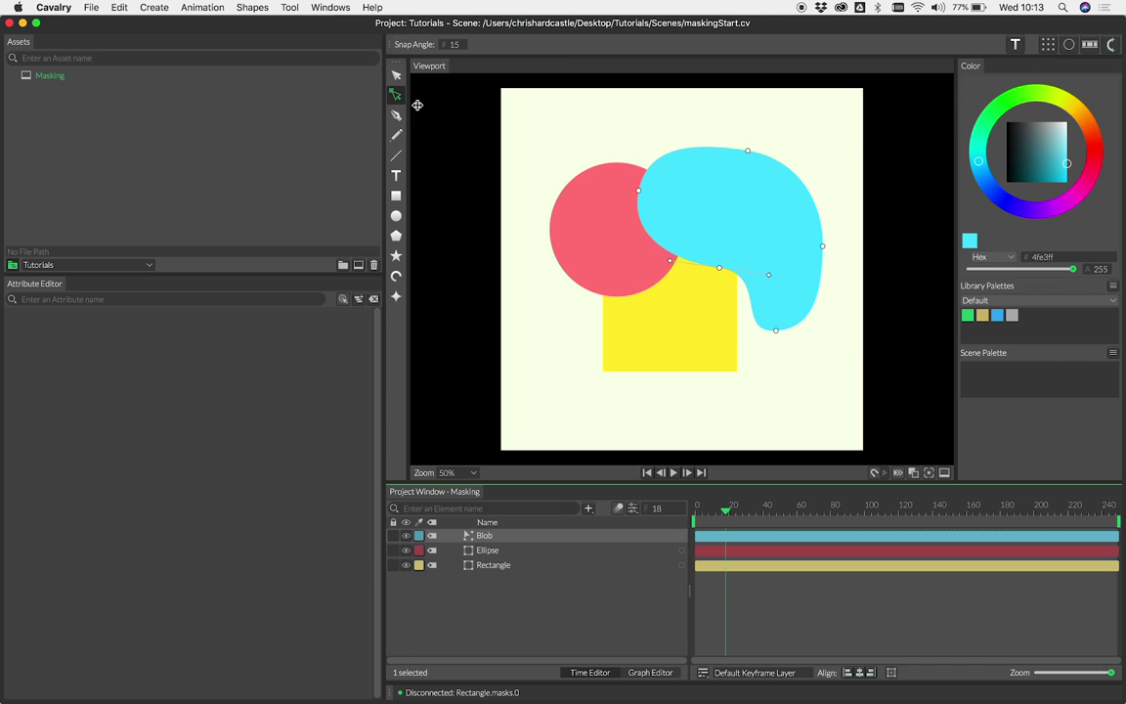
click(748, 153)
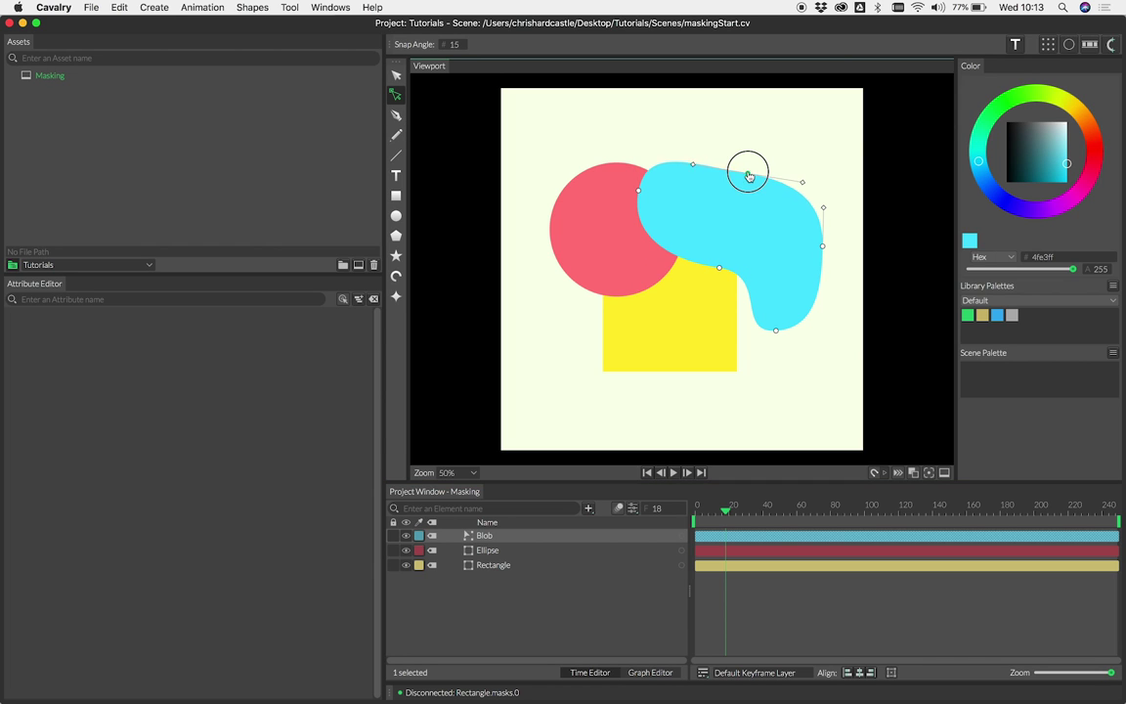
click(398, 76)
click(523, 611)
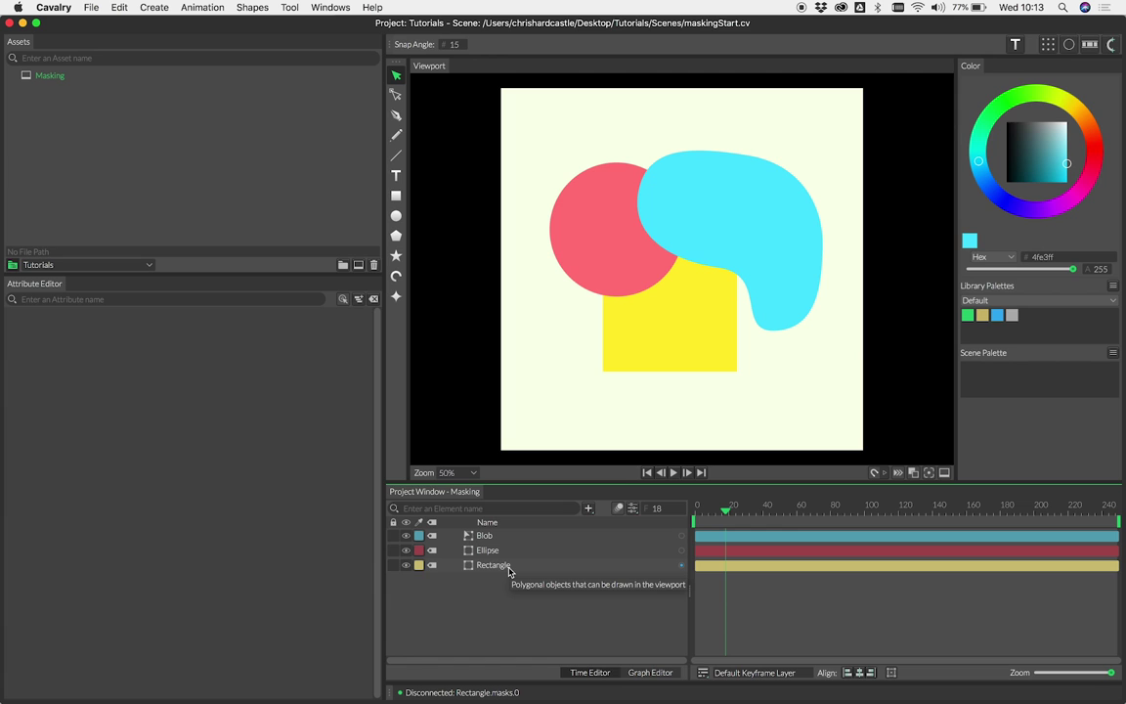
Step: Connect the Ellipse as a mask in the Rectangle's Mask settings
click(494, 565)
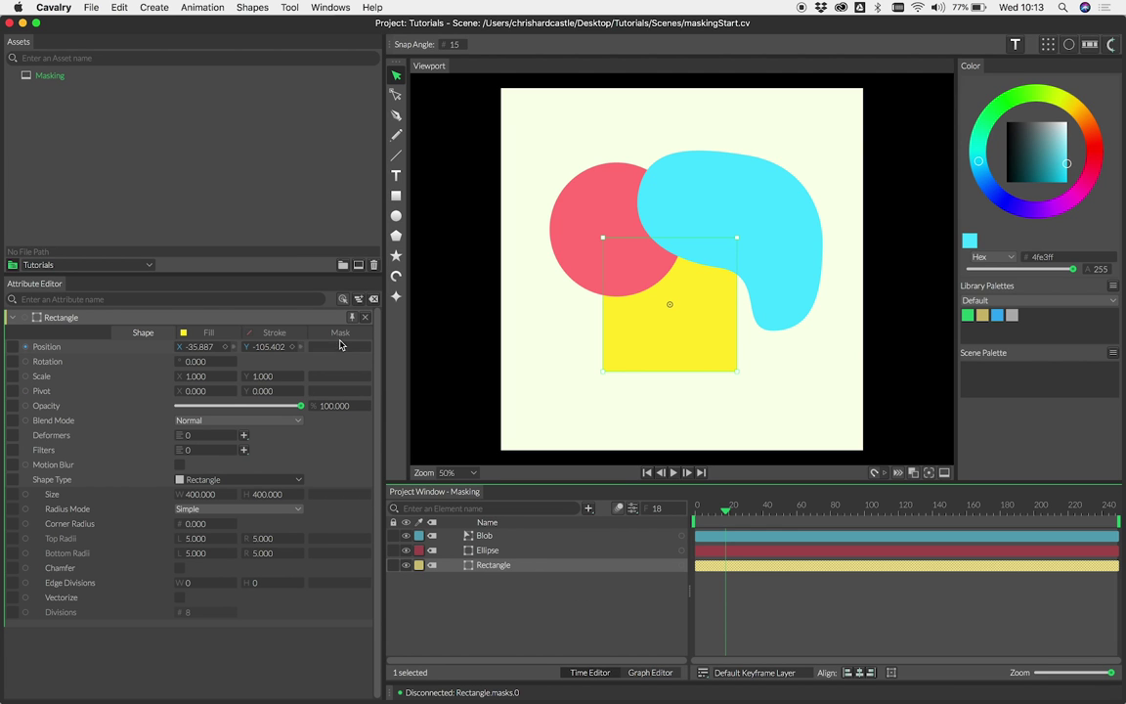
click(340, 333)
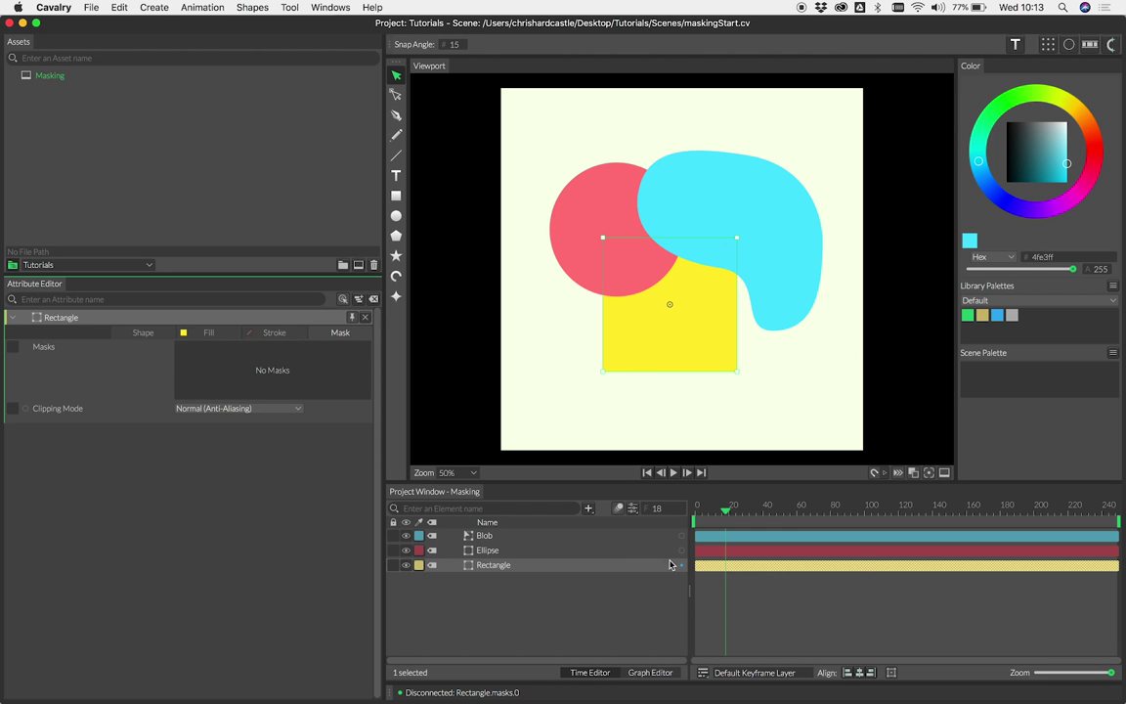
drag(681, 552, 222, 364)
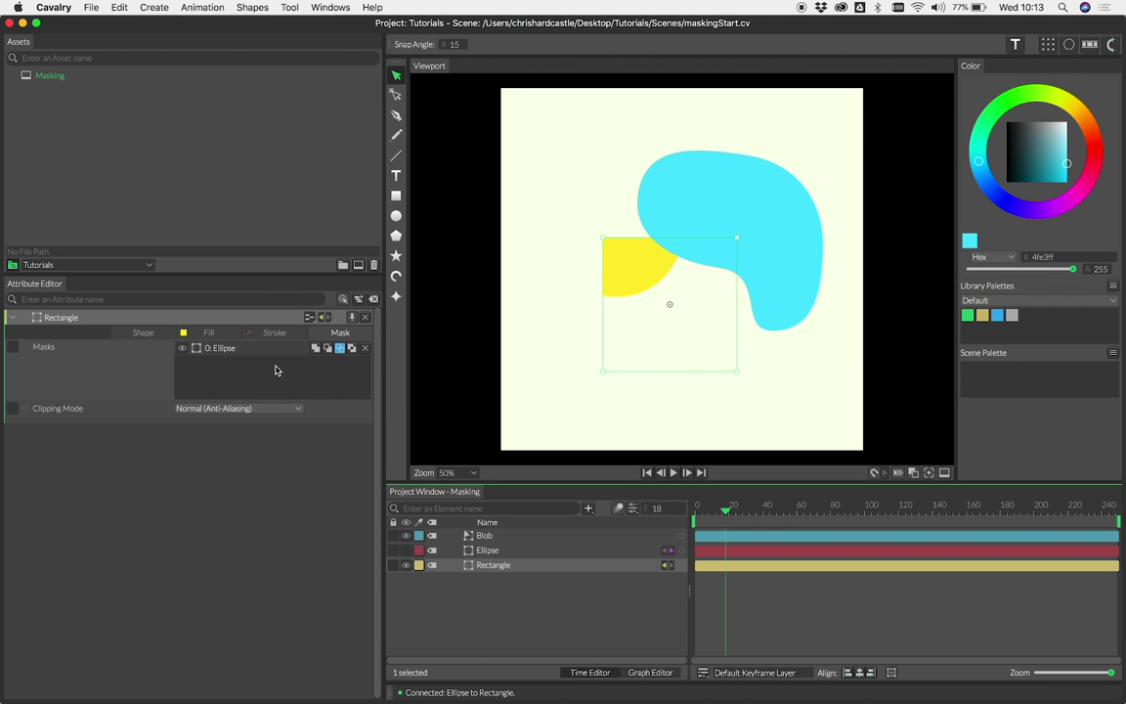
Step: Invert the Rectangle's Ellipse mask, then add the Ellipse as the Blob's mask at index 0 and reposition the circle
click(328, 348)
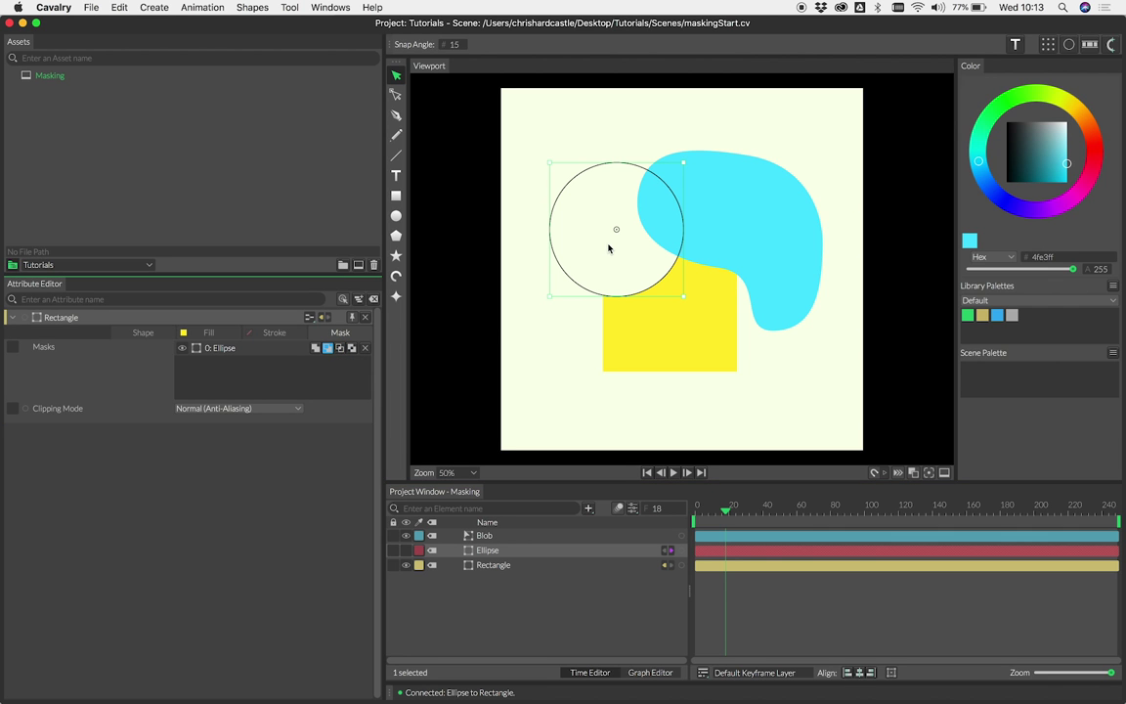
drag(604, 246, 656, 290)
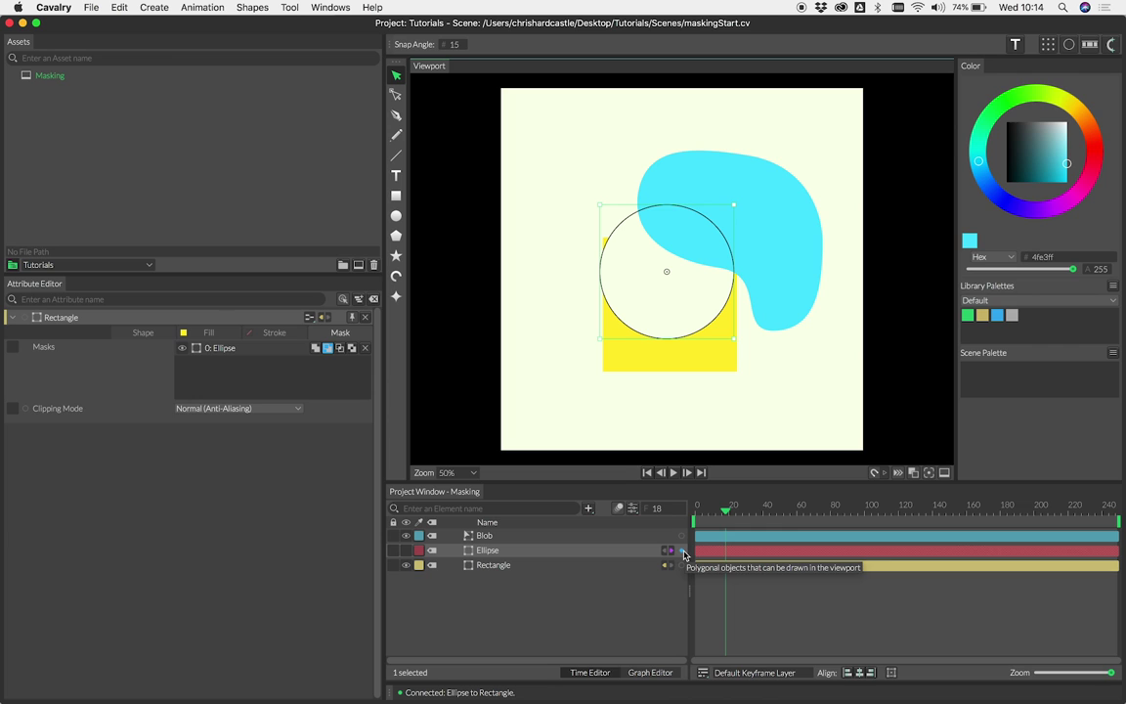
drag(682, 551, 591, 538)
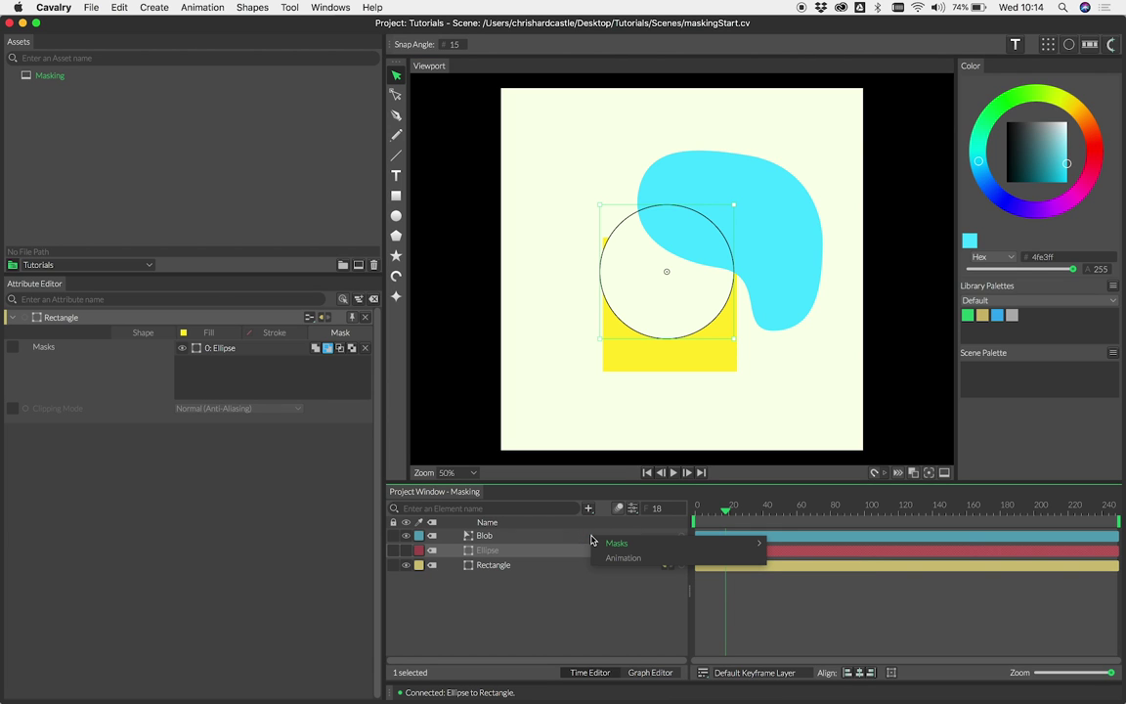
mouse_move(610, 542)
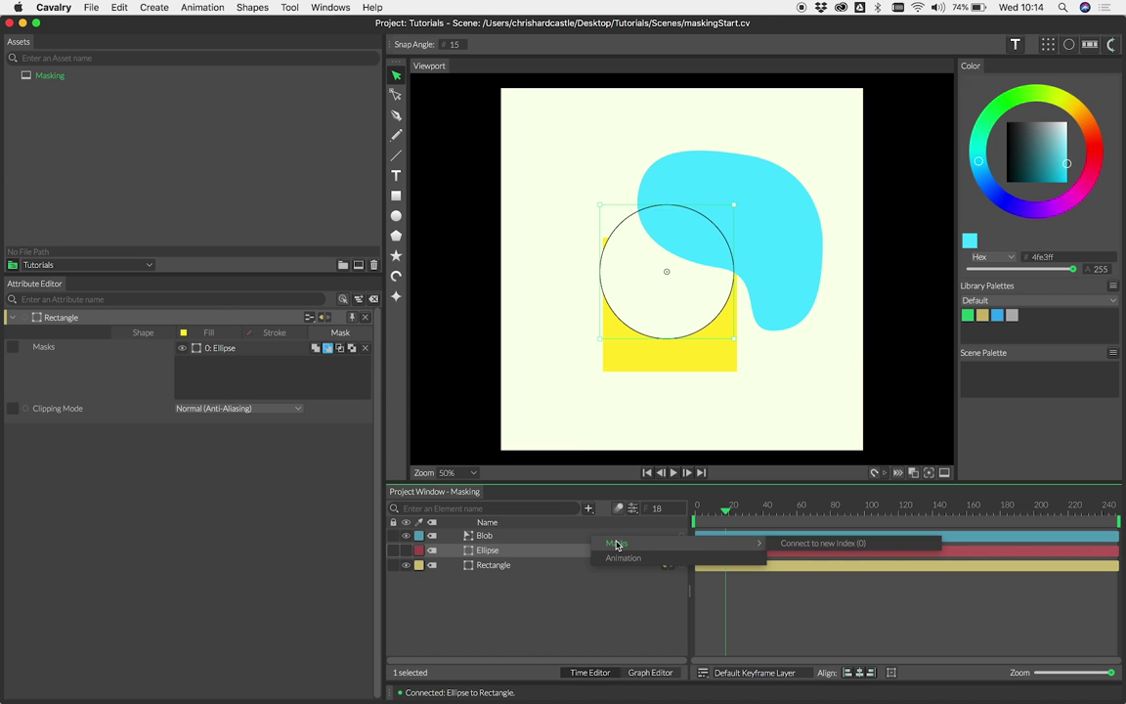
click(794, 542)
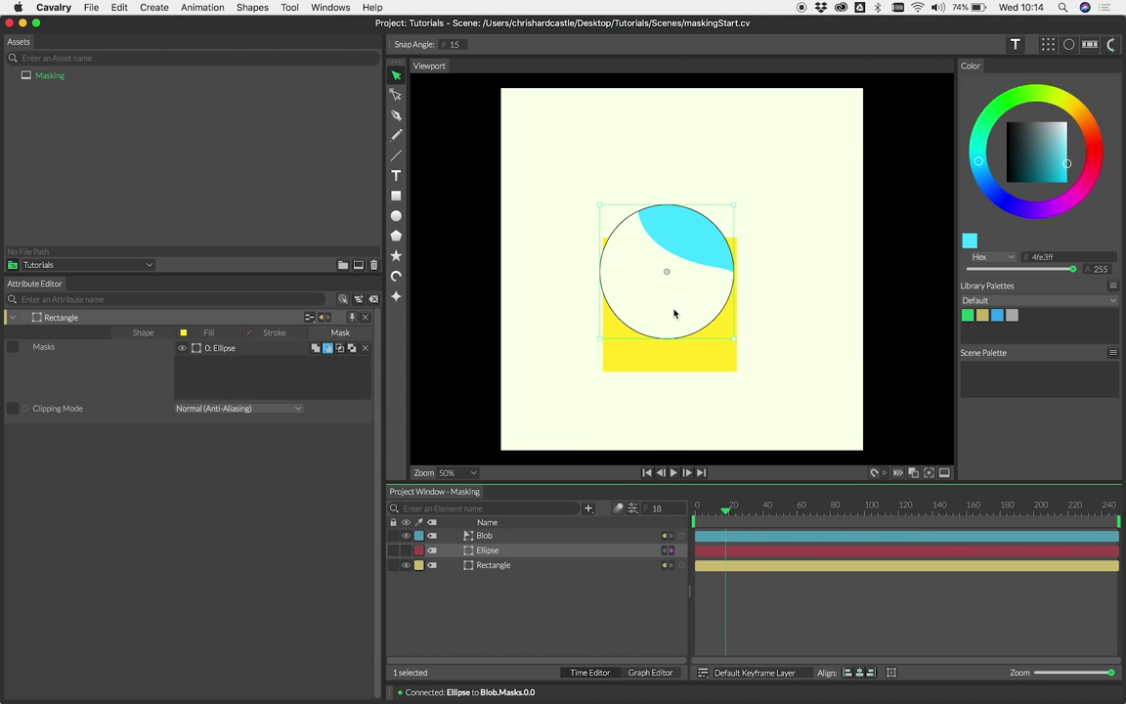
drag(673, 309, 709, 304)
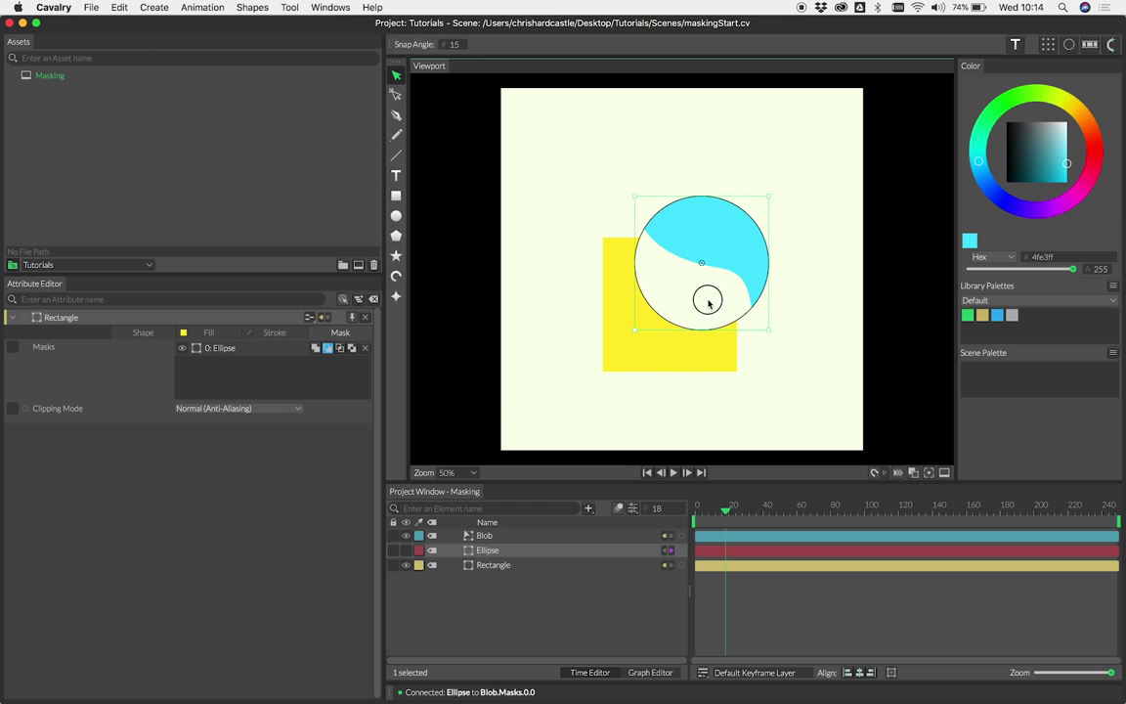
Step: Invert the Blob's 0: Ellipse mask and move the circle so it holes blob and square
click(481, 535)
click(340, 332)
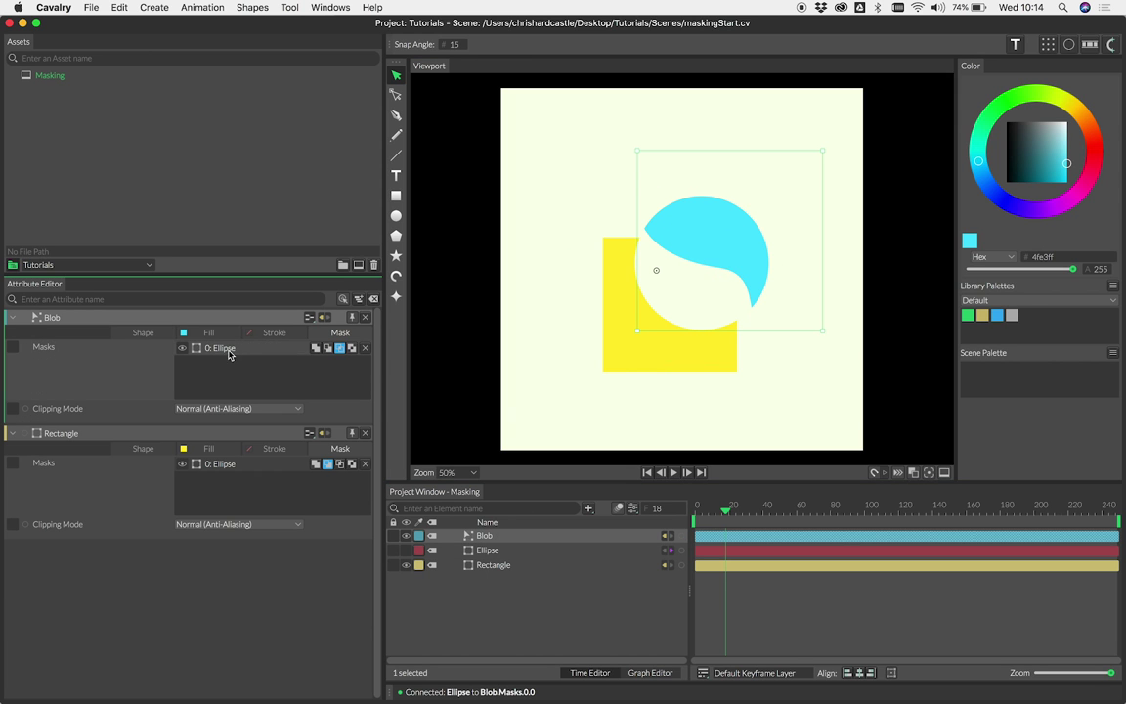
click(327, 348)
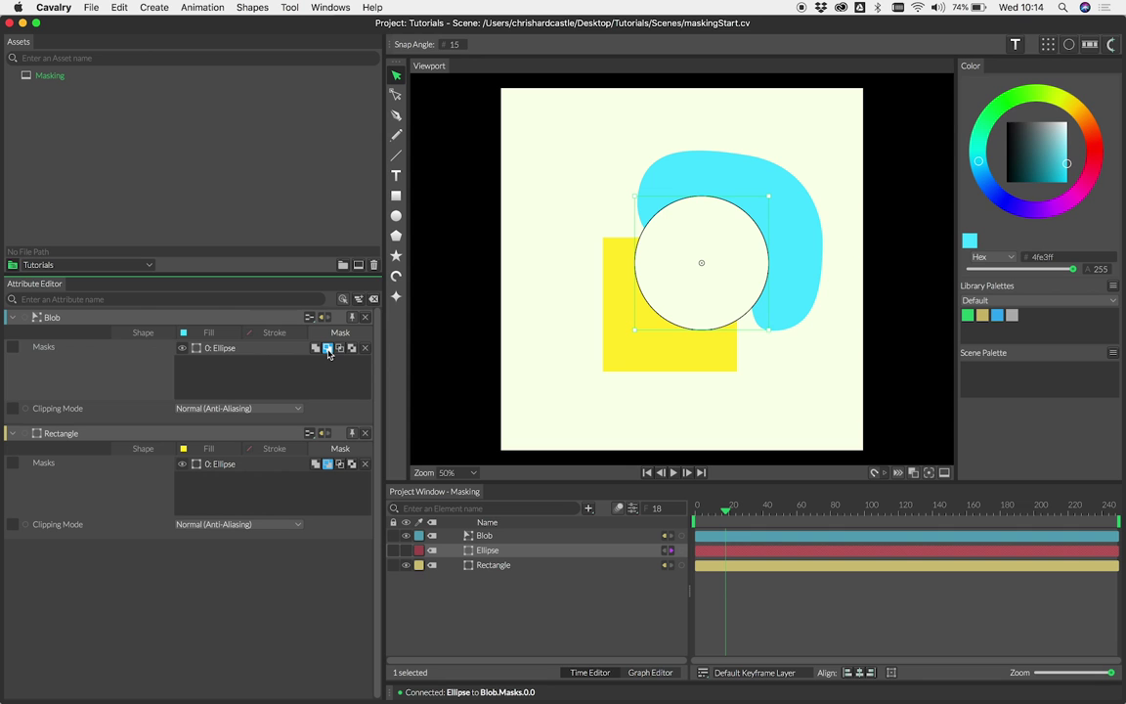
drag(724, 310, 681, 343)
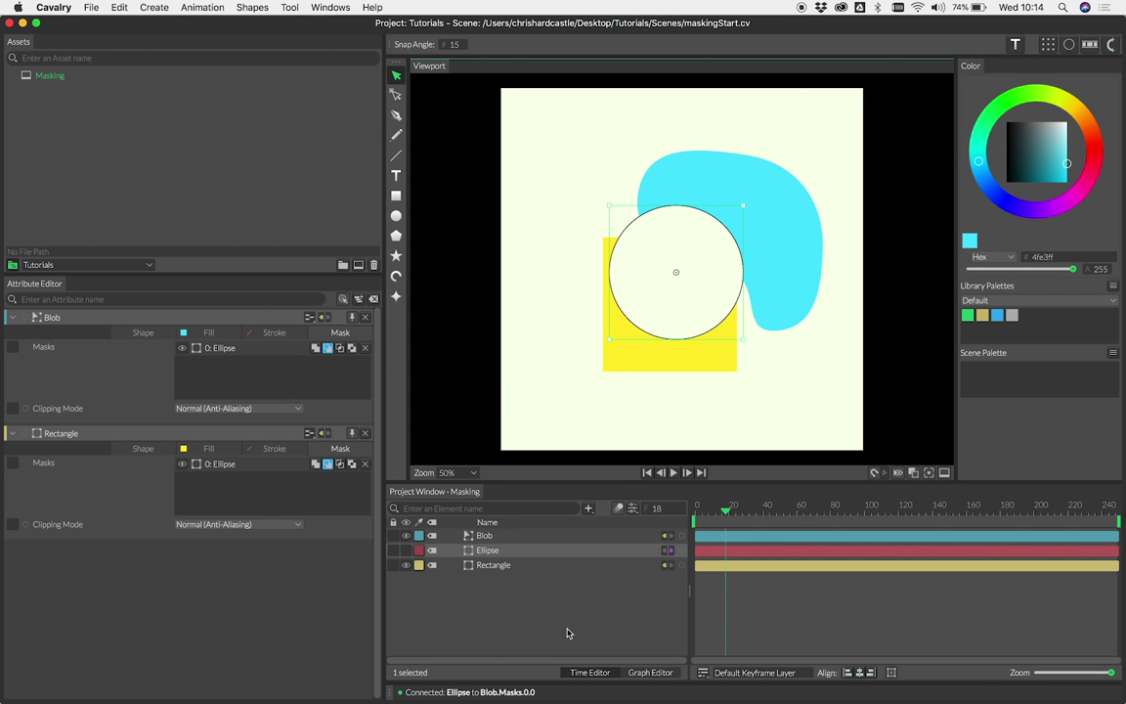
click(540, 608)
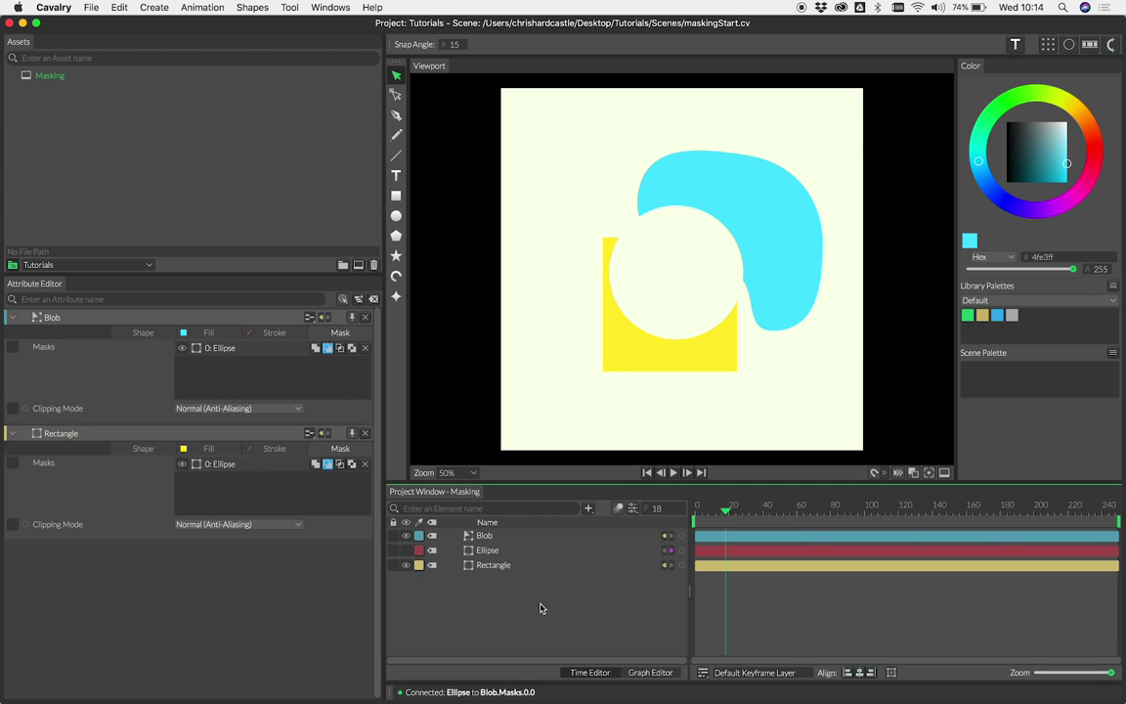
Step: Scrub the Ellipse's Radius down to 157 to shrink the round hole
click(492, 554)
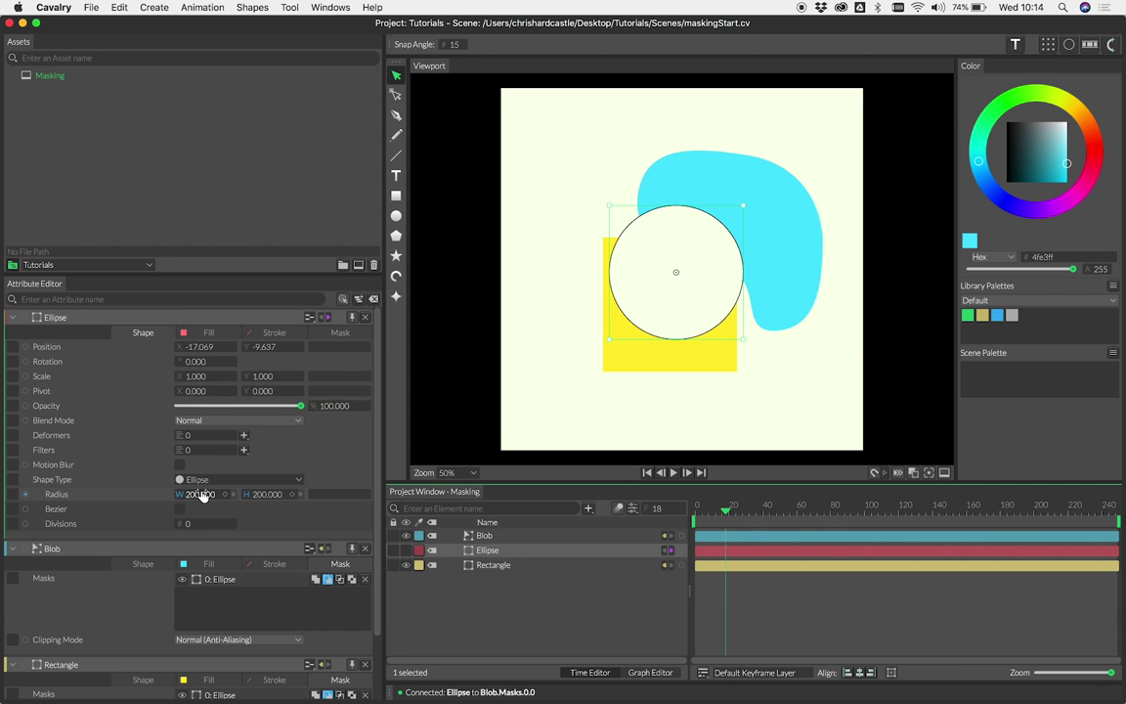
drag(203, 495, 175, 497)
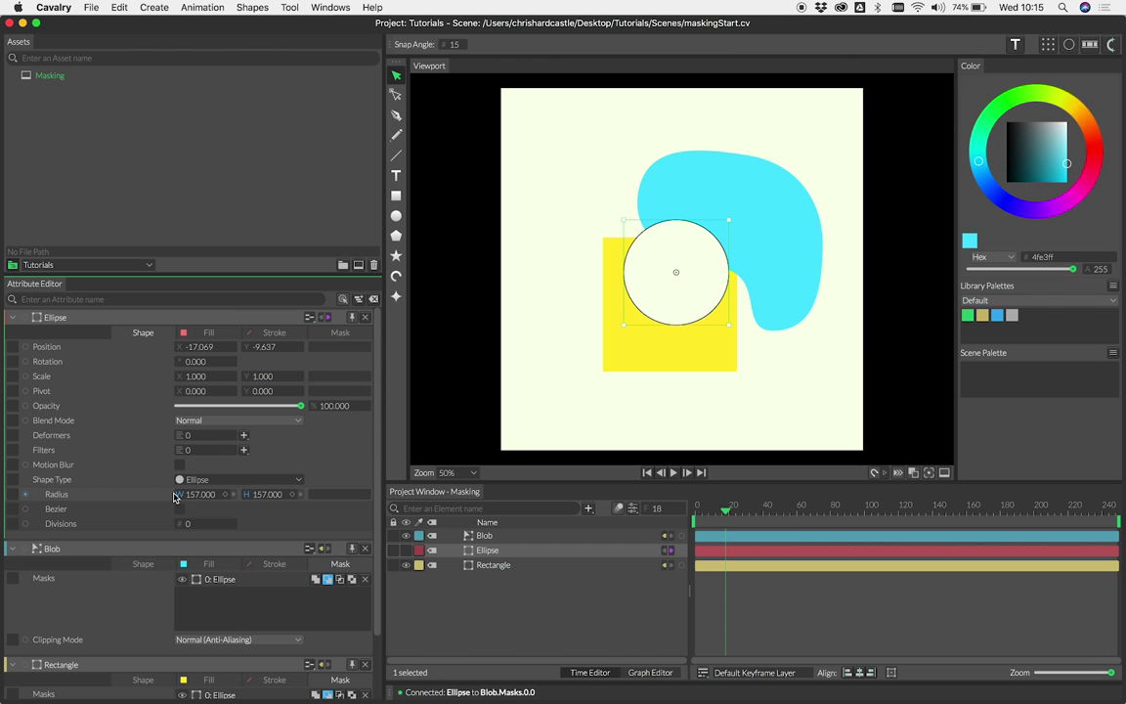
click(547, 606)
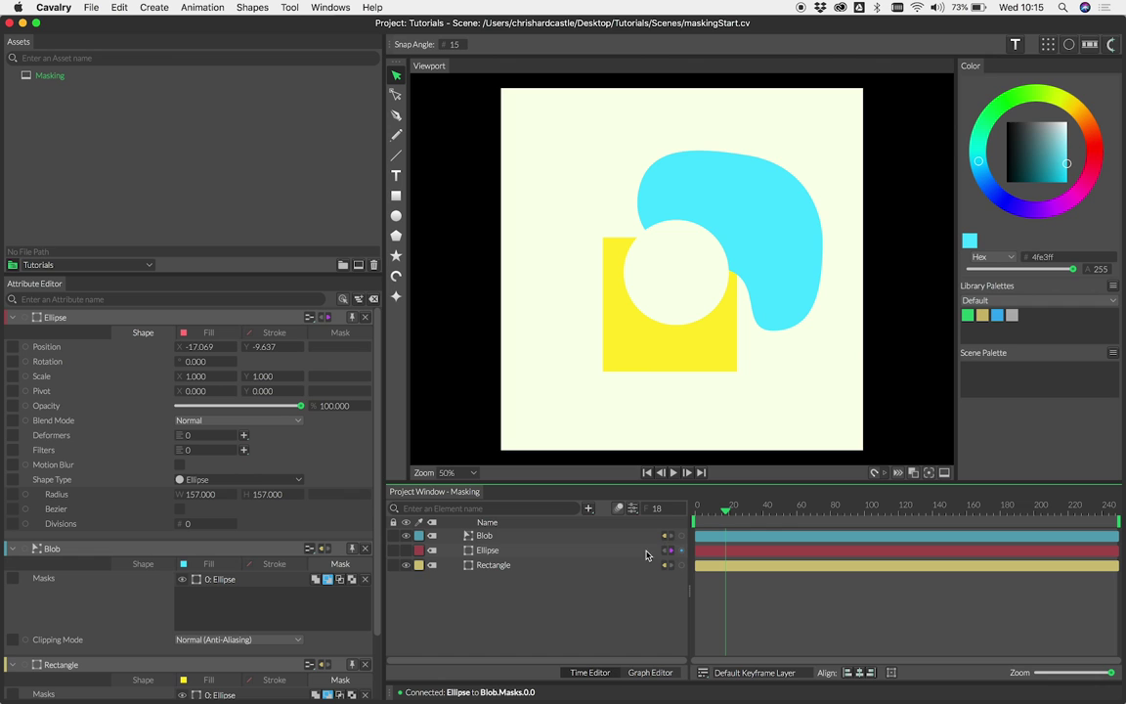
Step: Swap the Blob's Ellipse mask for the Rectangle, connected as mask index 0
click(767, 536)
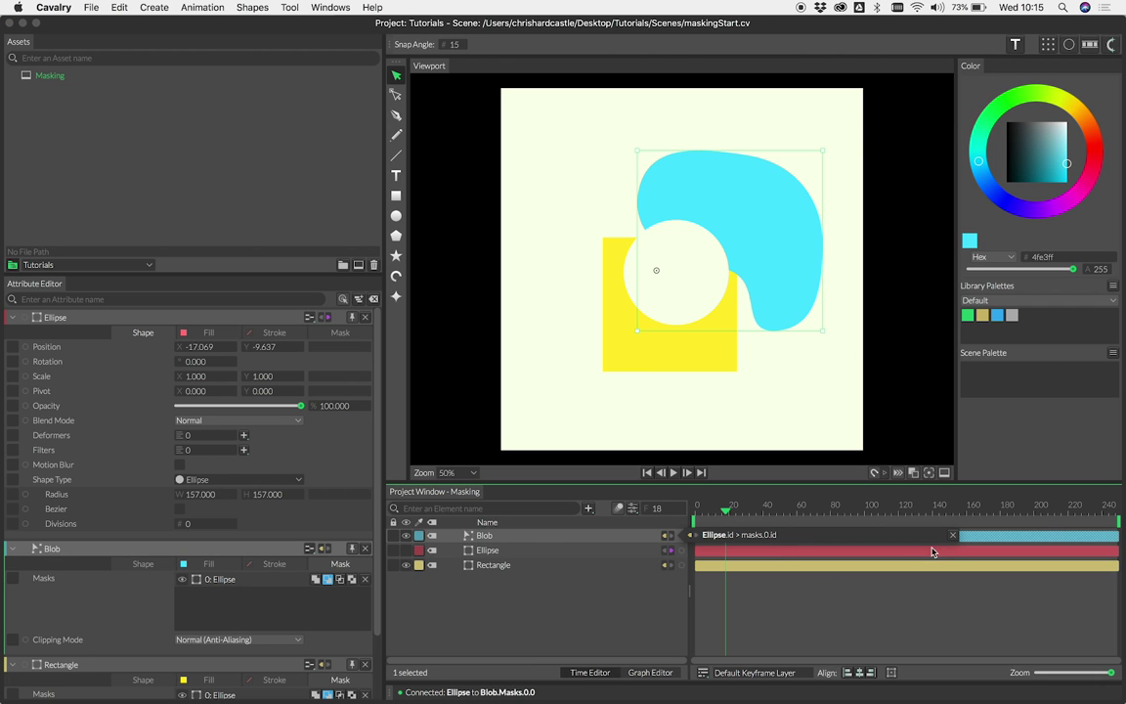
click(953, 535)
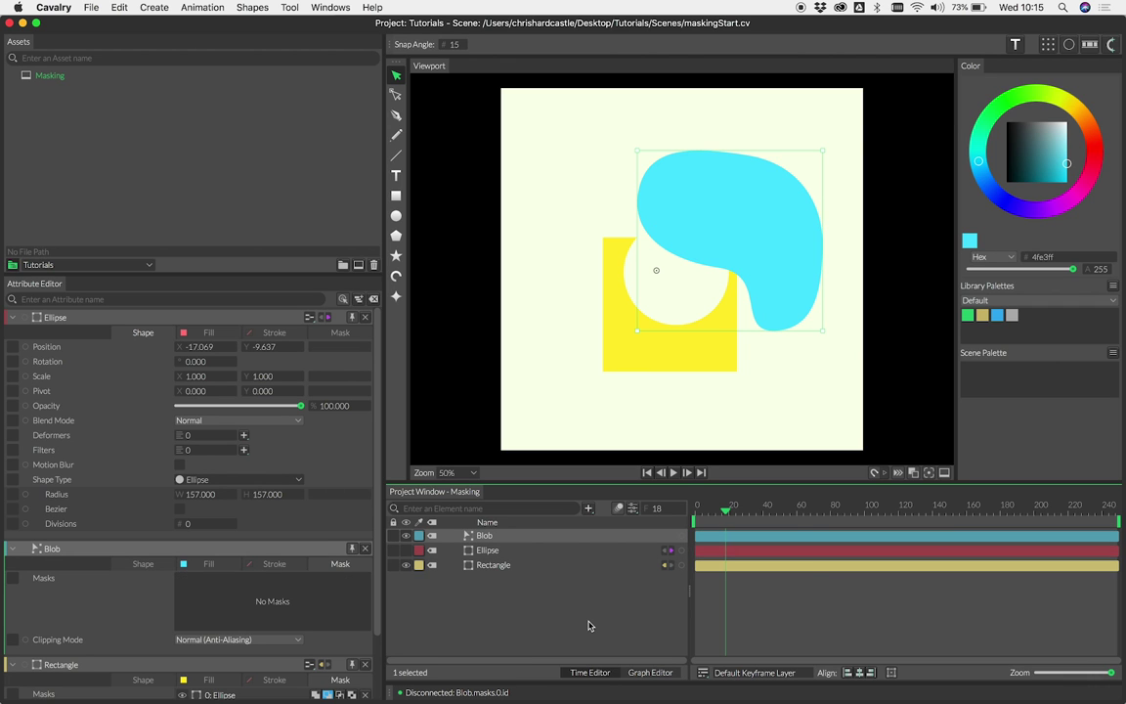
click(514, 571)
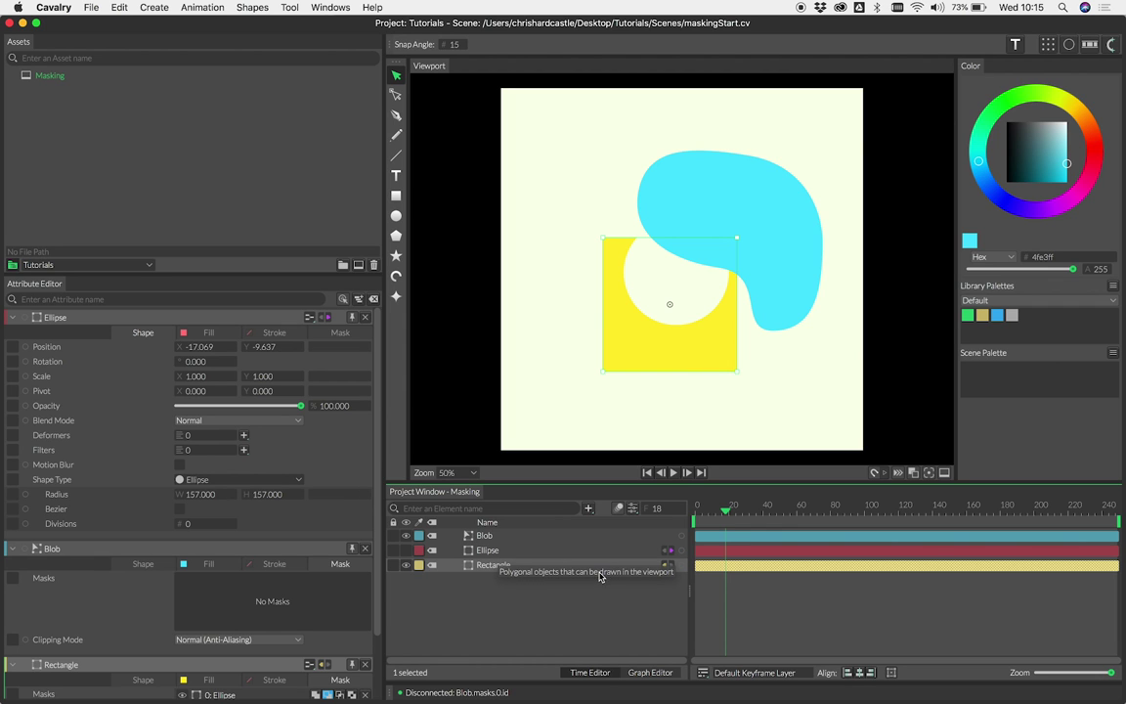
drag(668, 565, 521, 539)
mouse_move(548, 542)
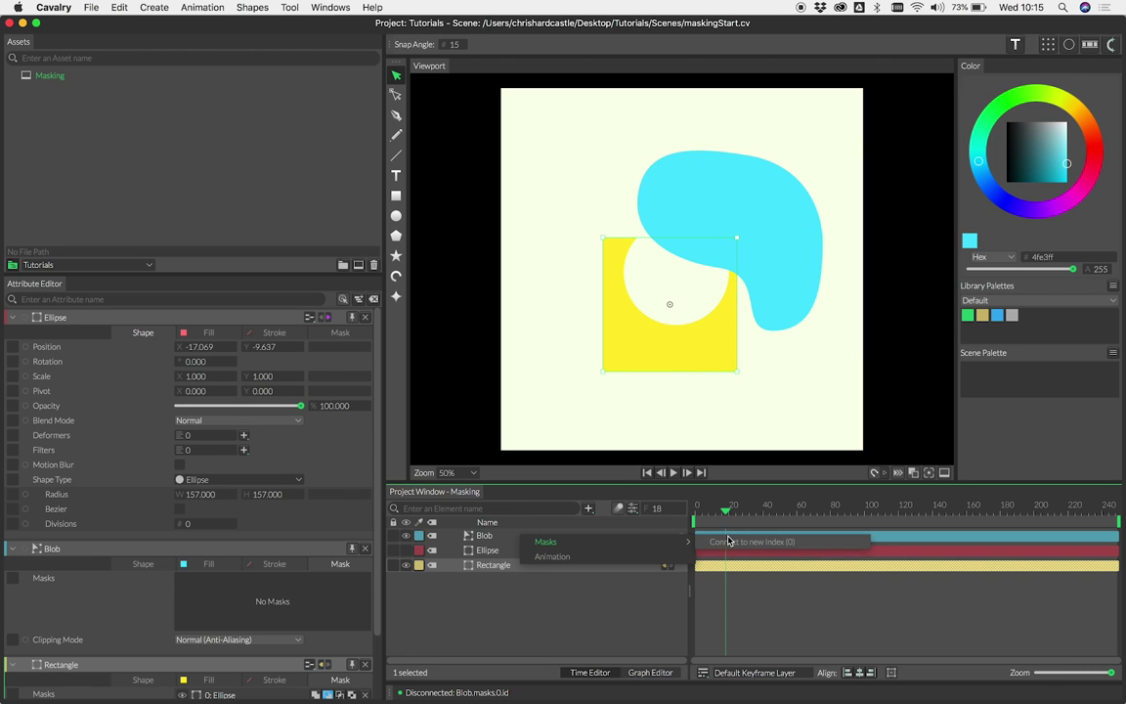
click(728, 541)
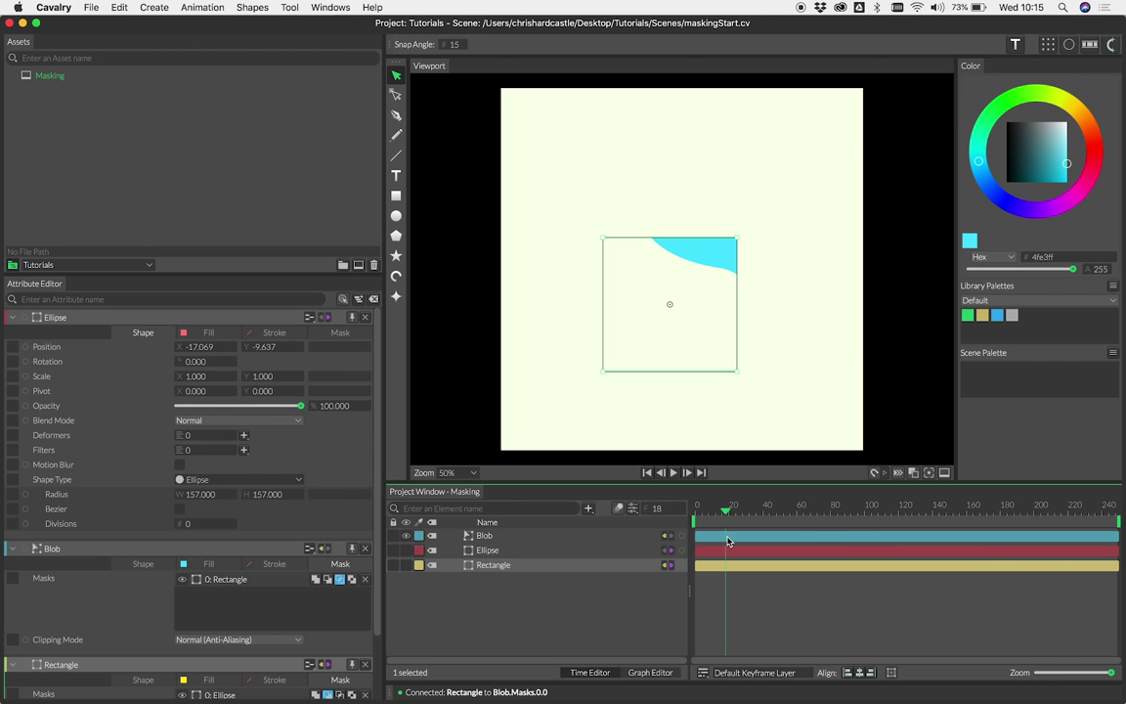
Step: Make the yellow square visible again and move it up and to the left
click(493, 566)
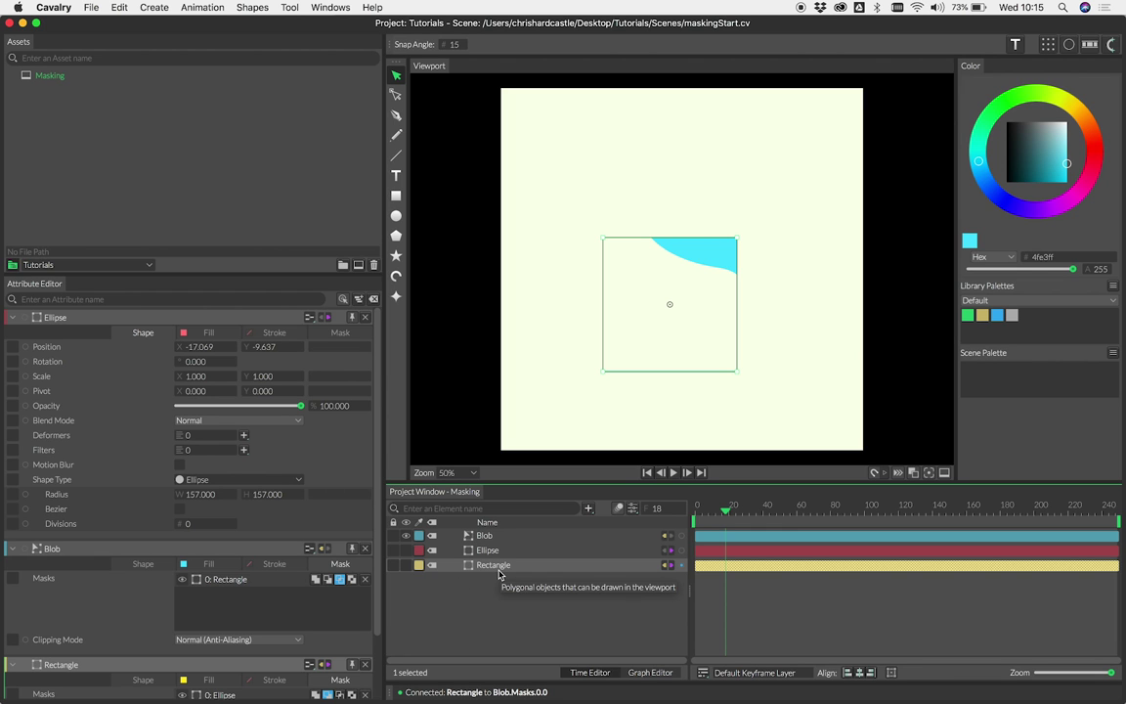
click(406, 565)
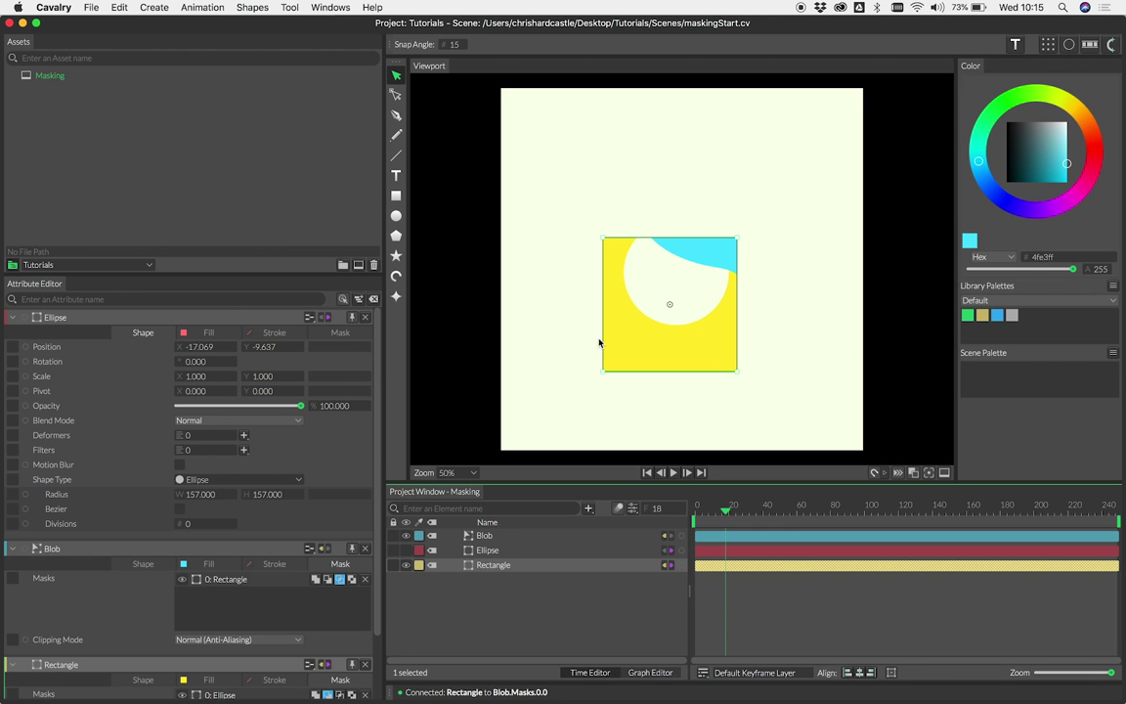
drag(644, 353, 632, 326)
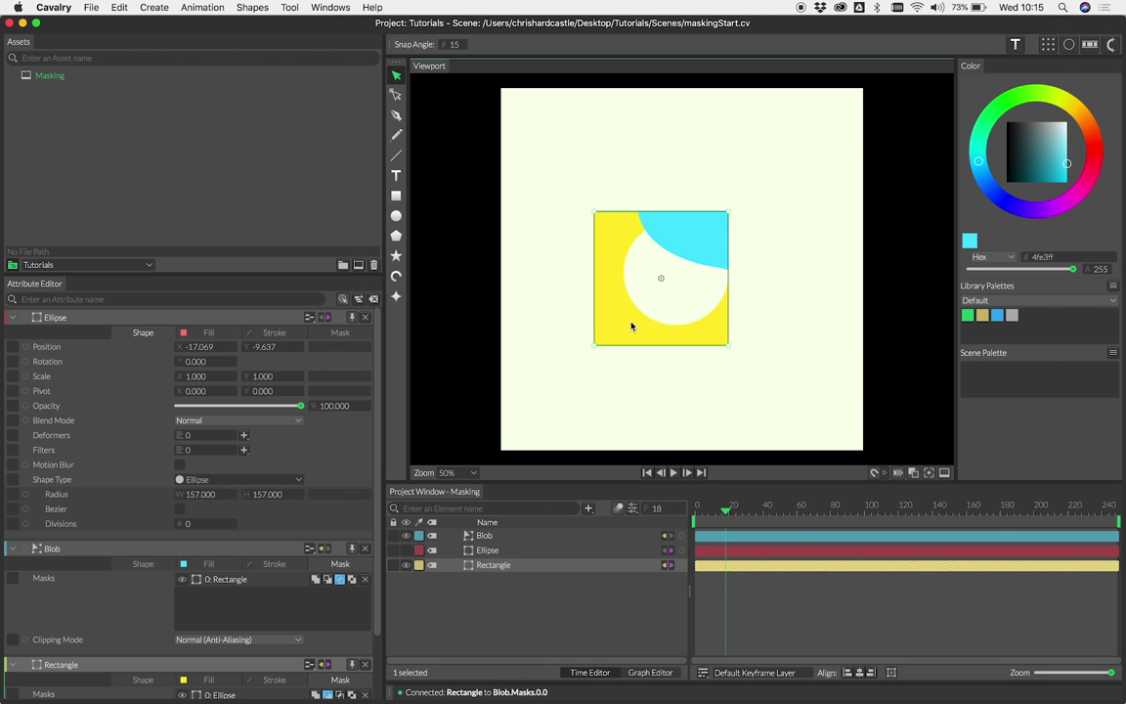
click(587, 602)
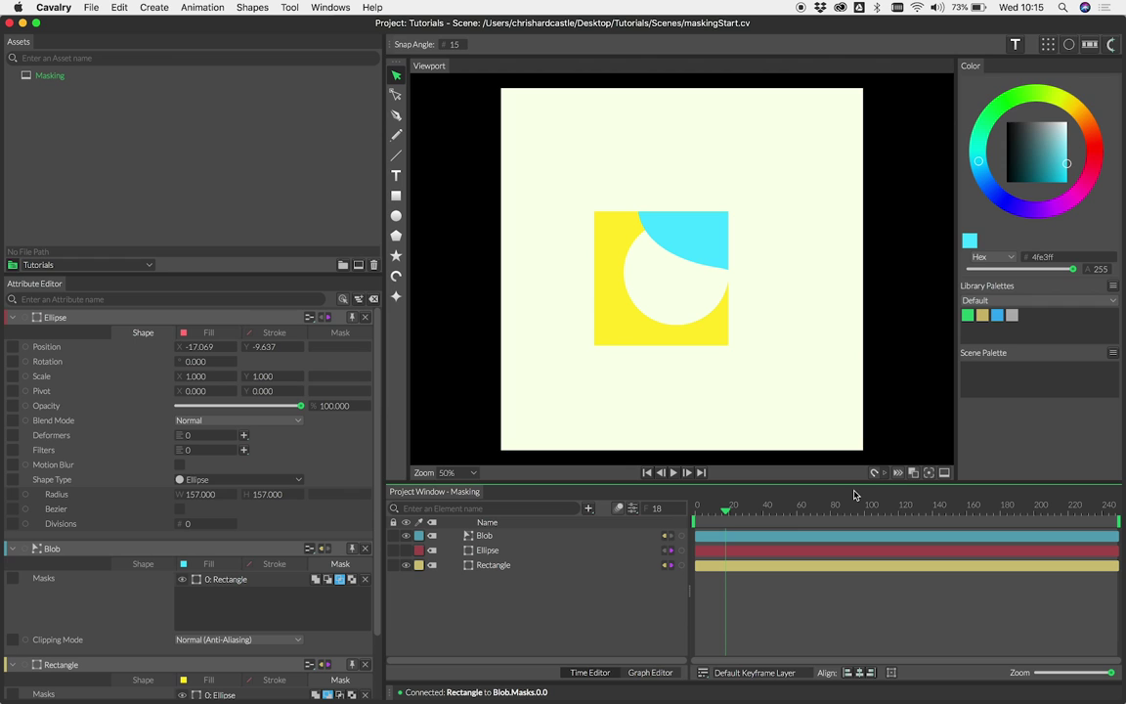
click(913, 473)
click(494, 565)
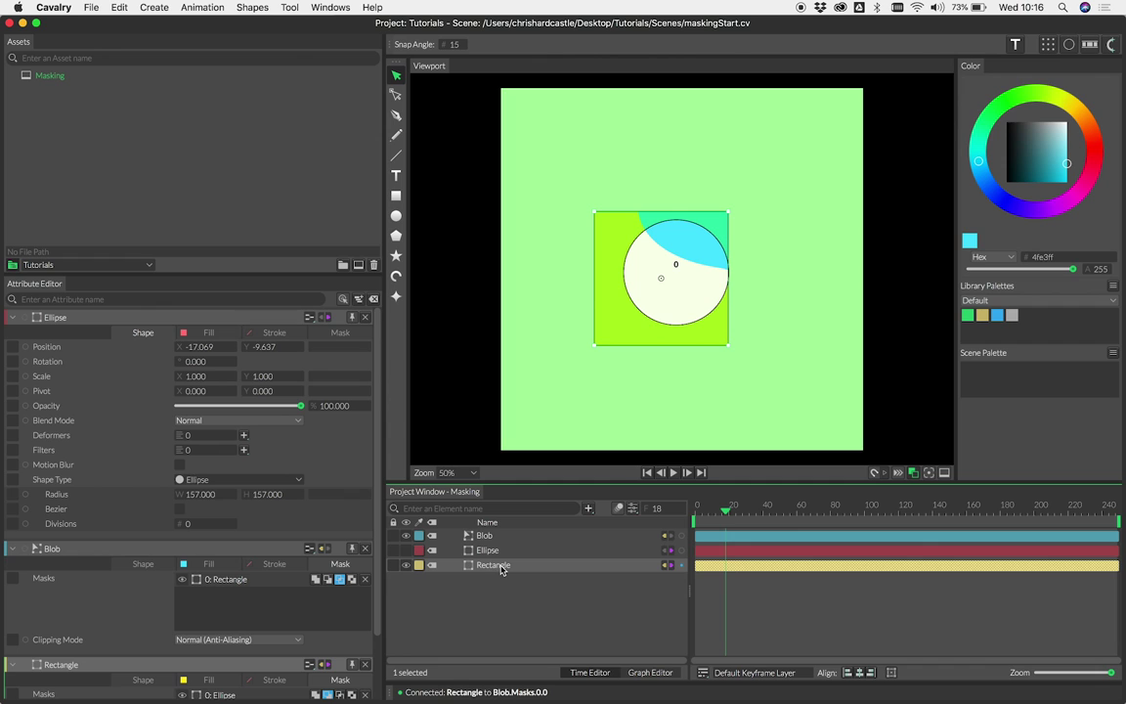
click(489, 535)
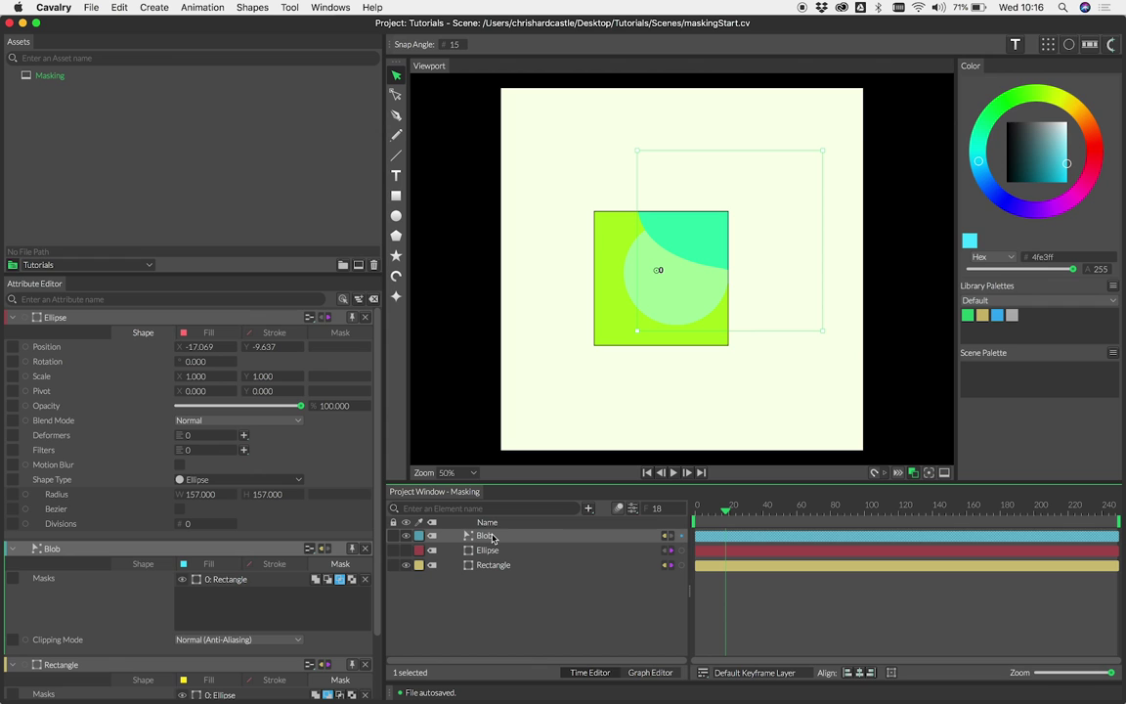
click(502, 596)
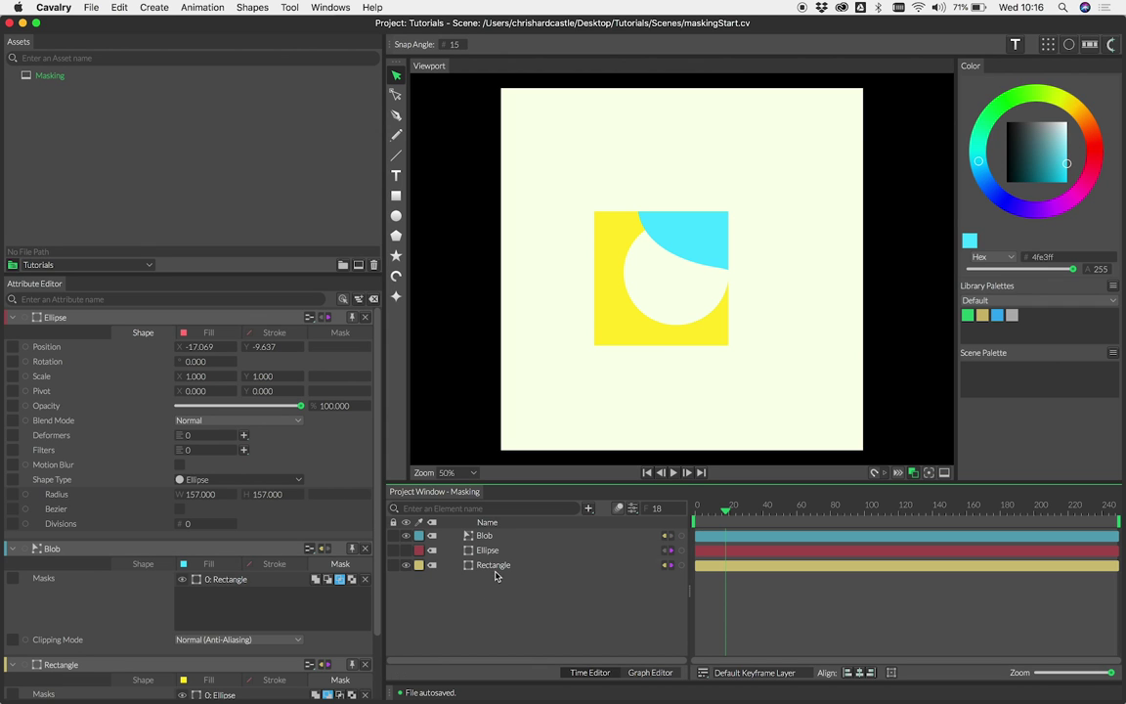
click(495, 567)
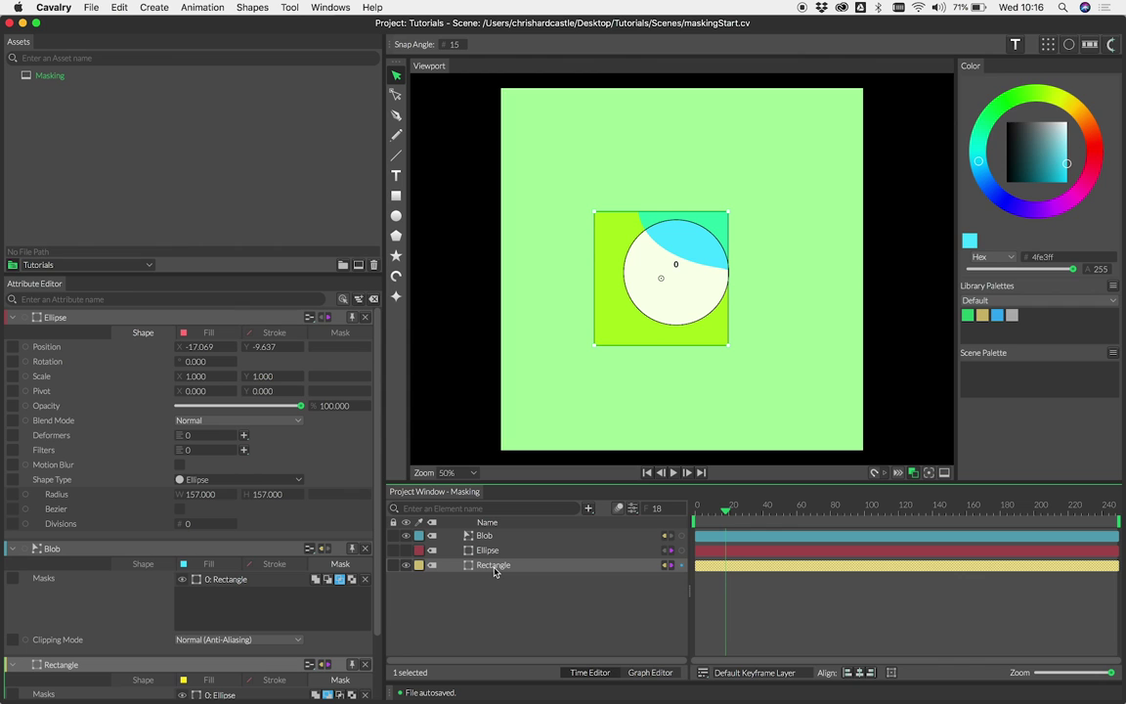
Step: Set the Rectangle layer to Wireframe and turn off its viewport mask overlay
right_click(494, 572)
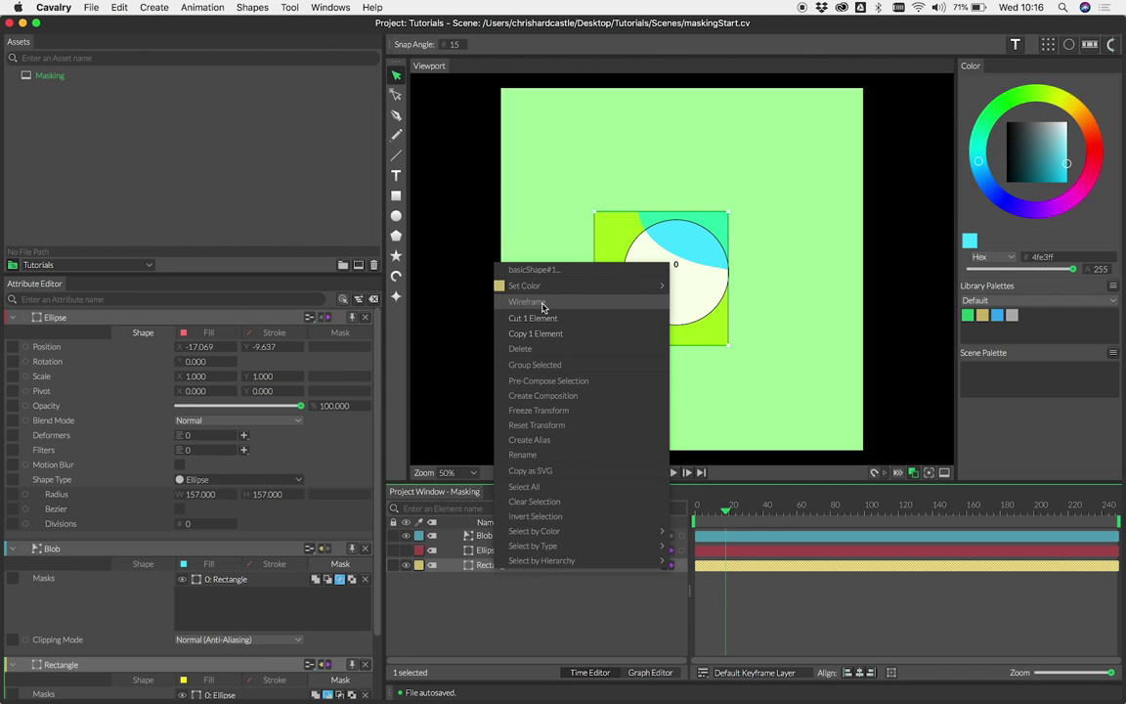
click(542, 305)
click(528, 590)
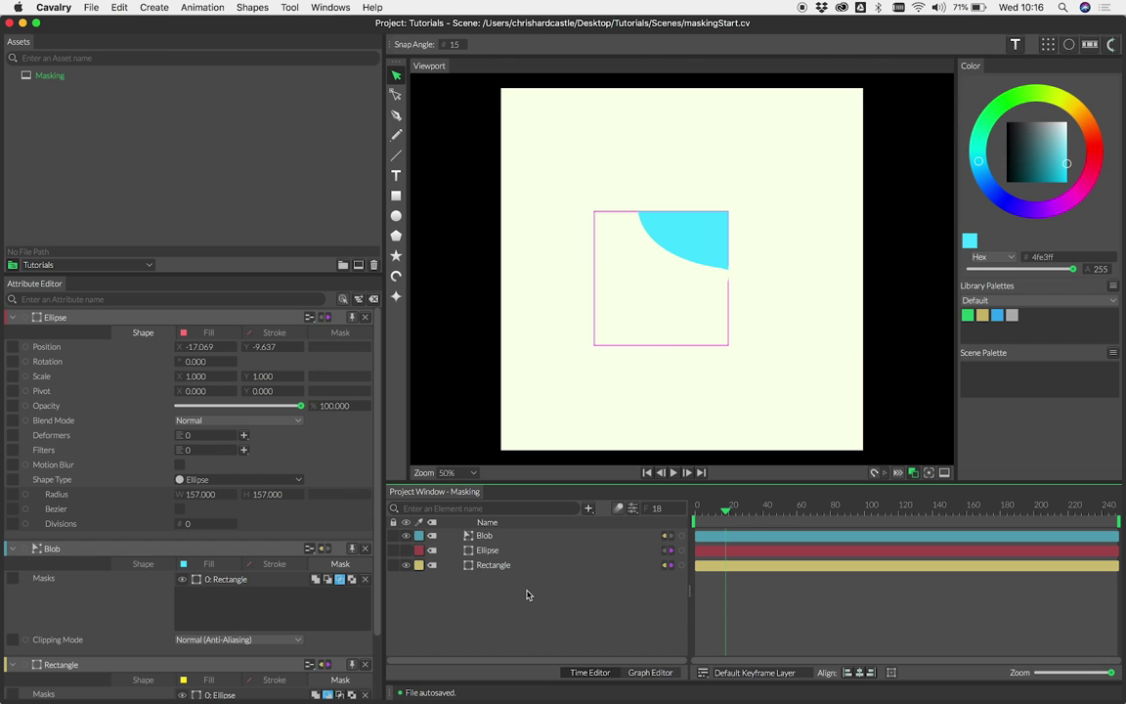
click(498, 566)
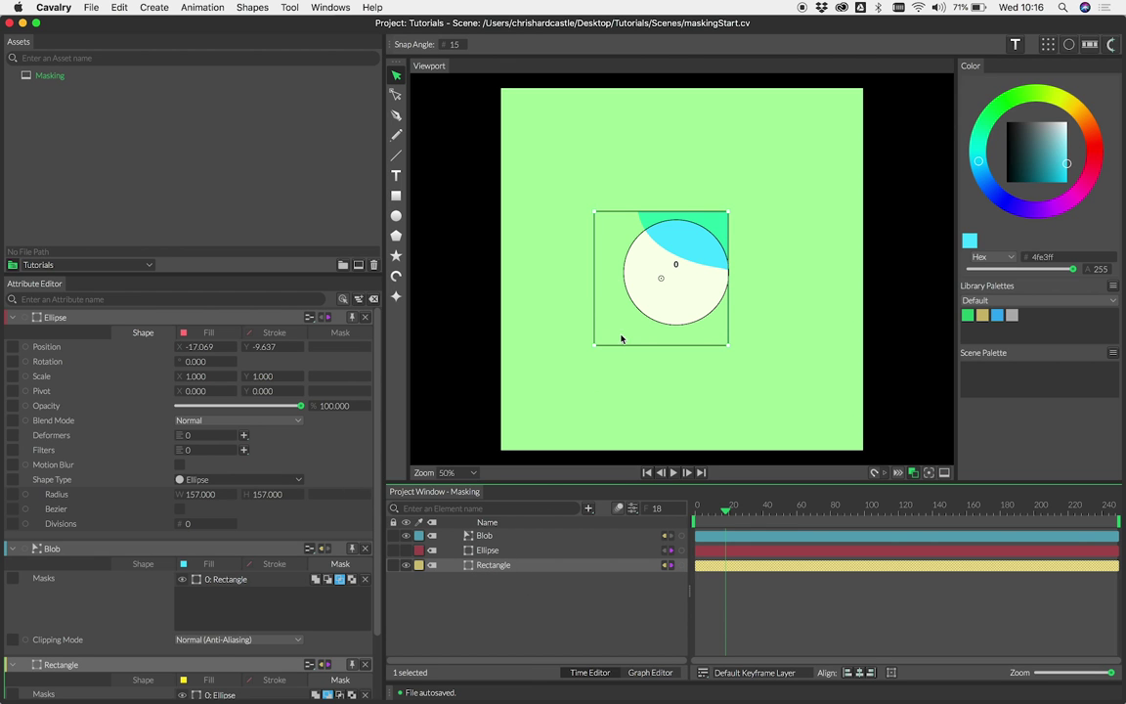
click(913, 472)
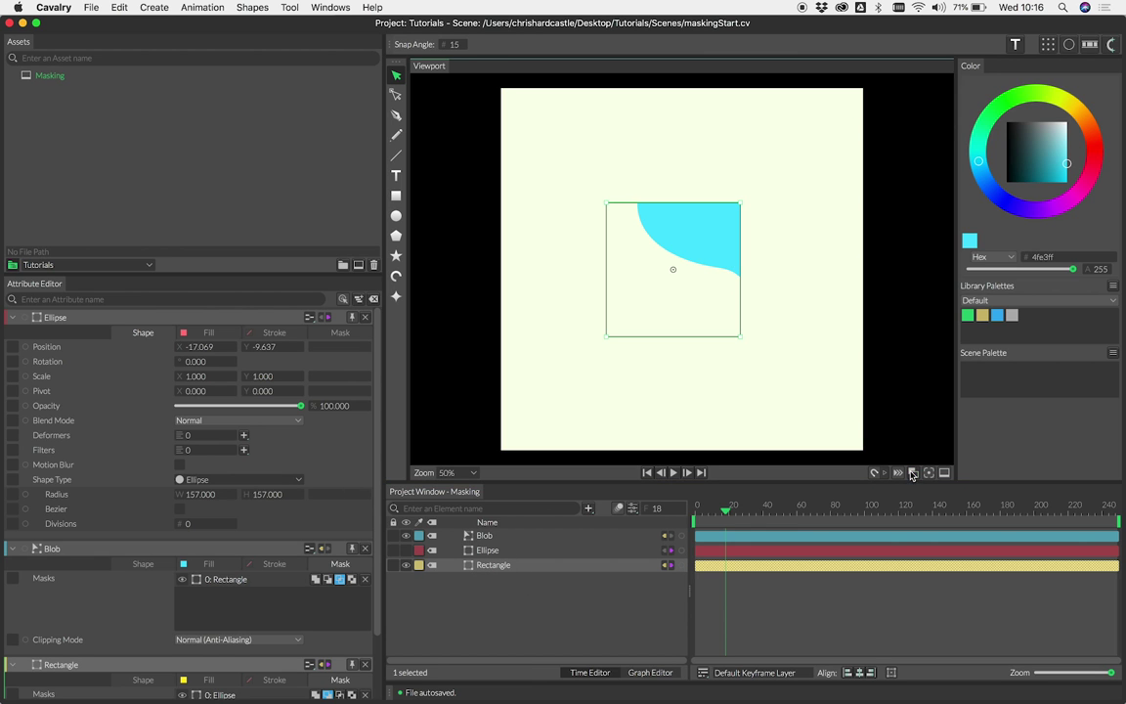
click(537, 598)
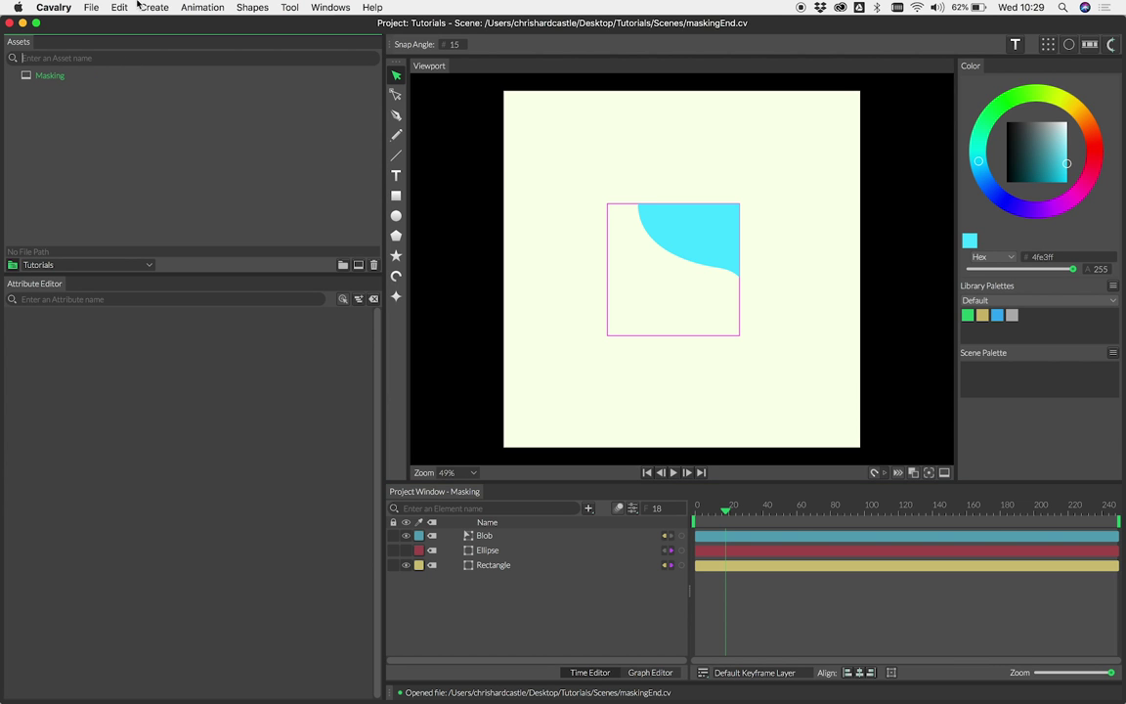
Step: Open eBook_button.cv from the recent scenes list
click(91, 7)
mouse_move(120, 49)
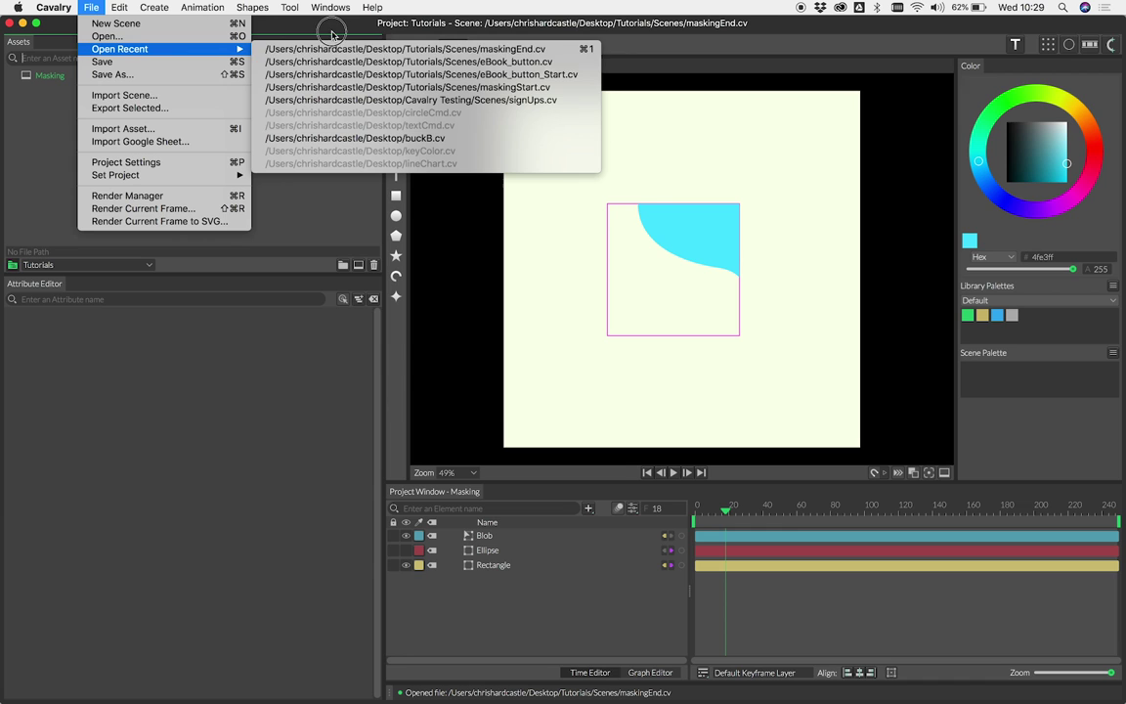
click(389, 62)
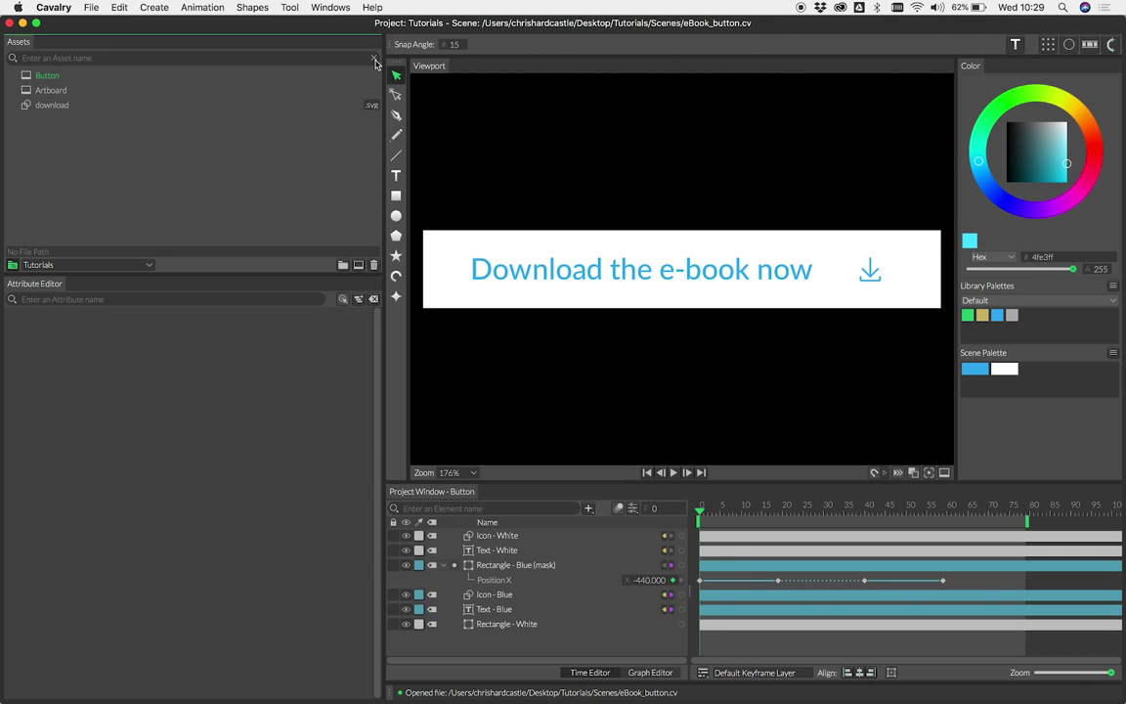
Step: Play the button animation from the first frame and stop it mid-wipe
click(377, 60)
click(646, 473)
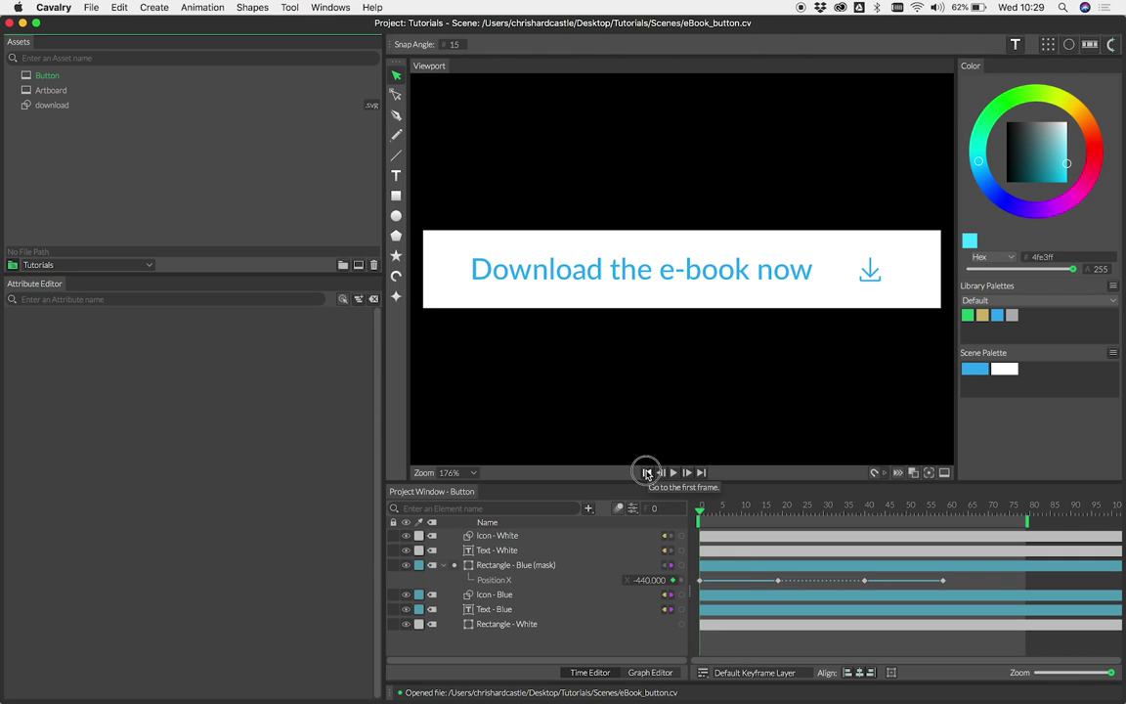
click(673, 474)
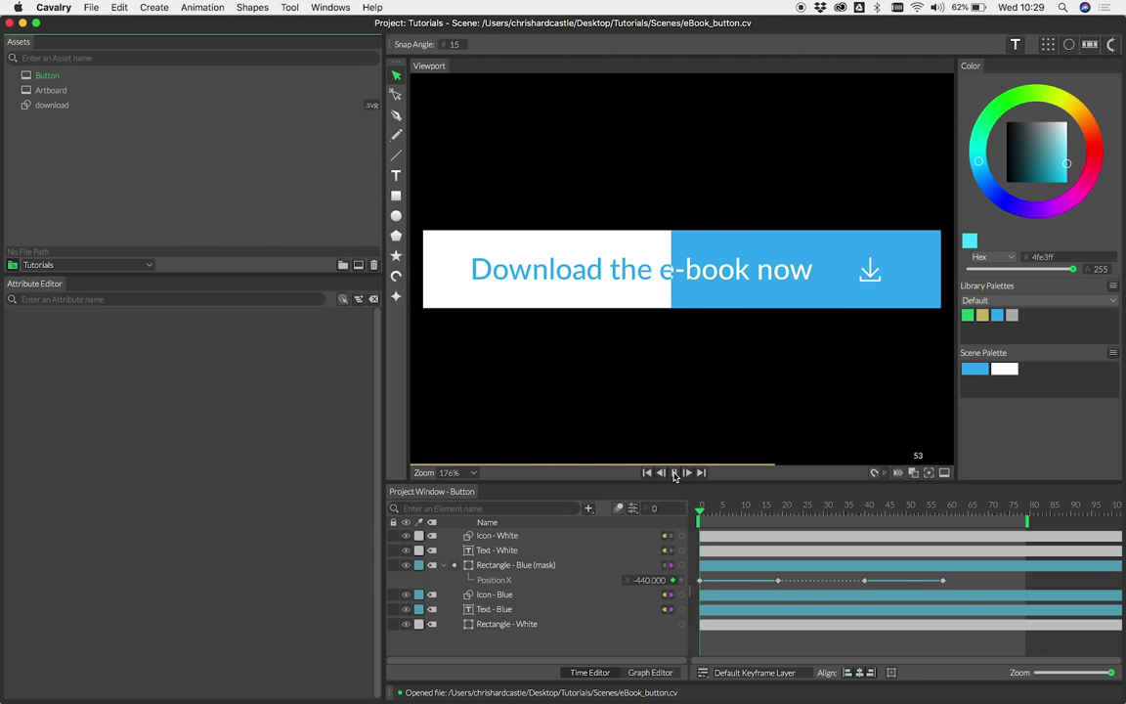
click(674, 472)
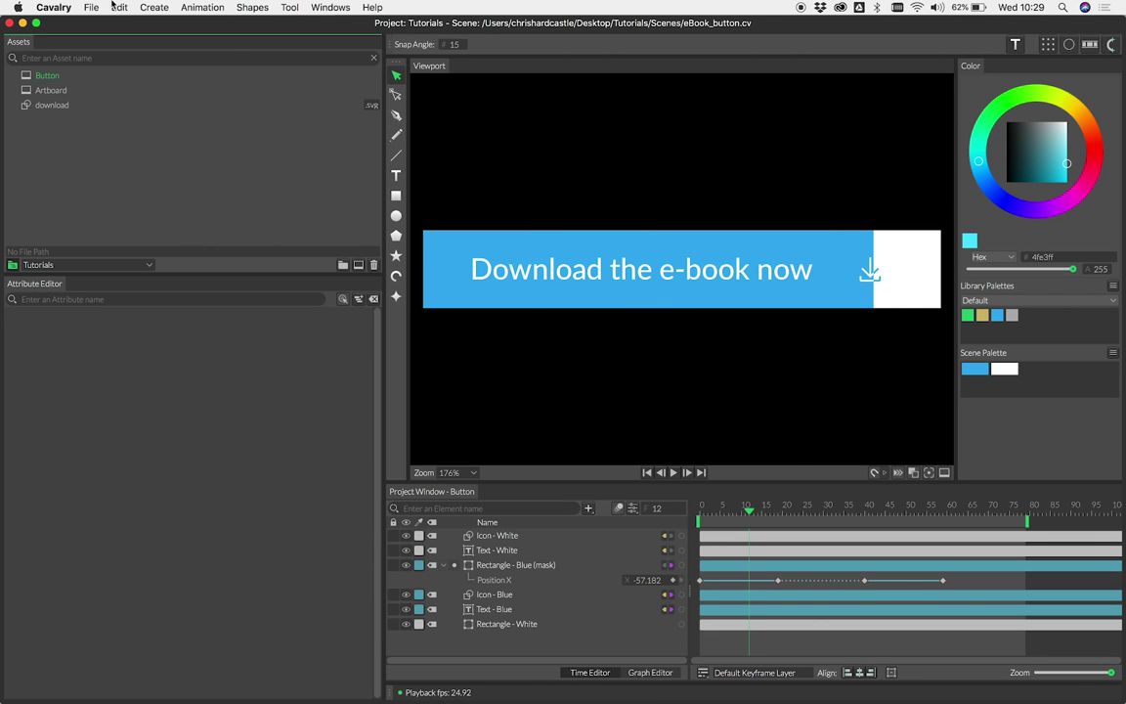
click(92, 7)
Step: Open eBook_button_Start.cv from recent scenes, discarding unsaved changes
mouse_move(128, 49)
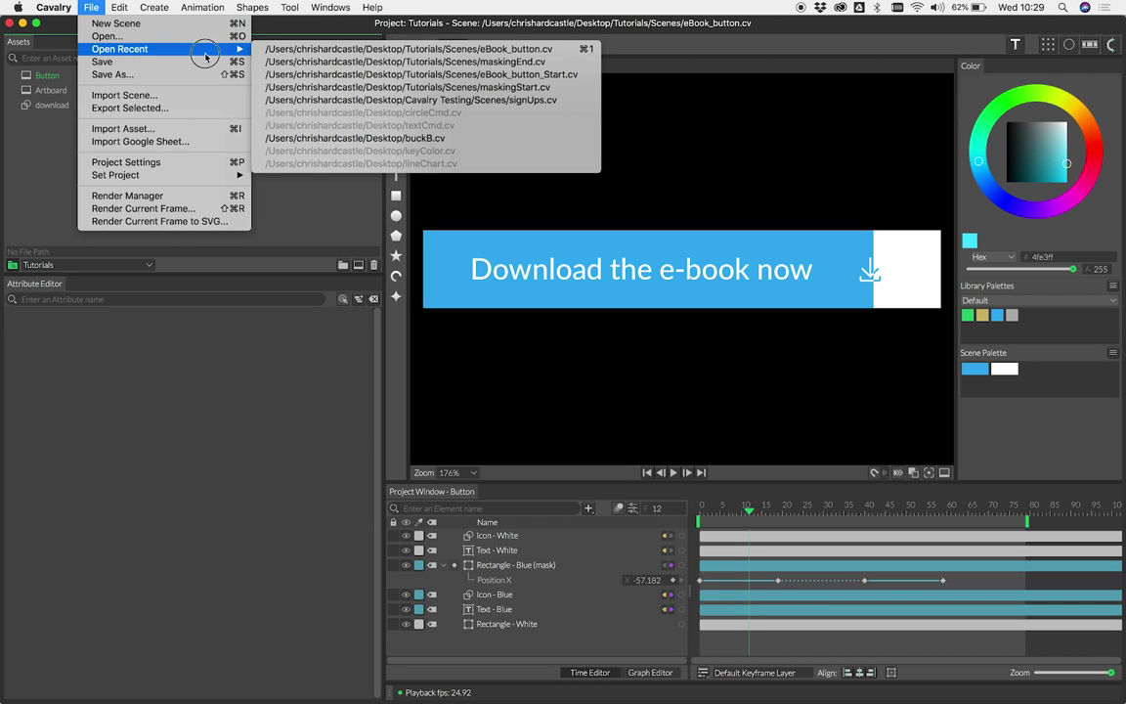
click(352, 74)
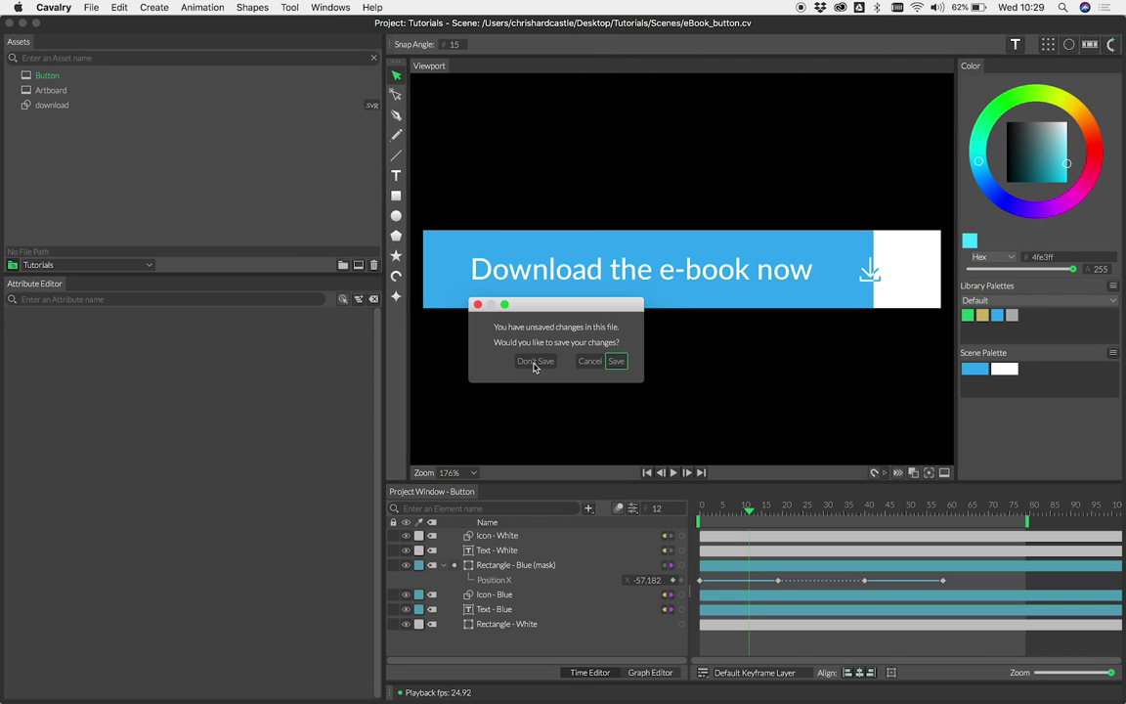
click(481, 330)
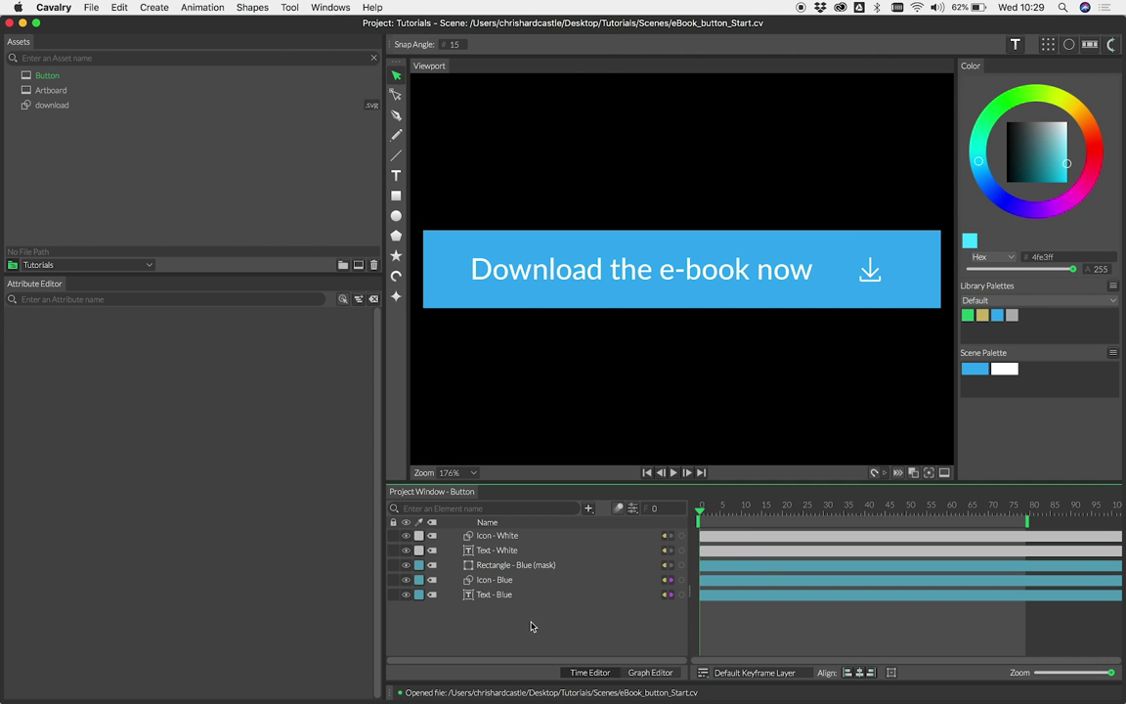
Step: Hide the white text, white icon and mask layers, and select the Icon - Blue layer
drag(406, 536, 408, 567)
click(503, 594)
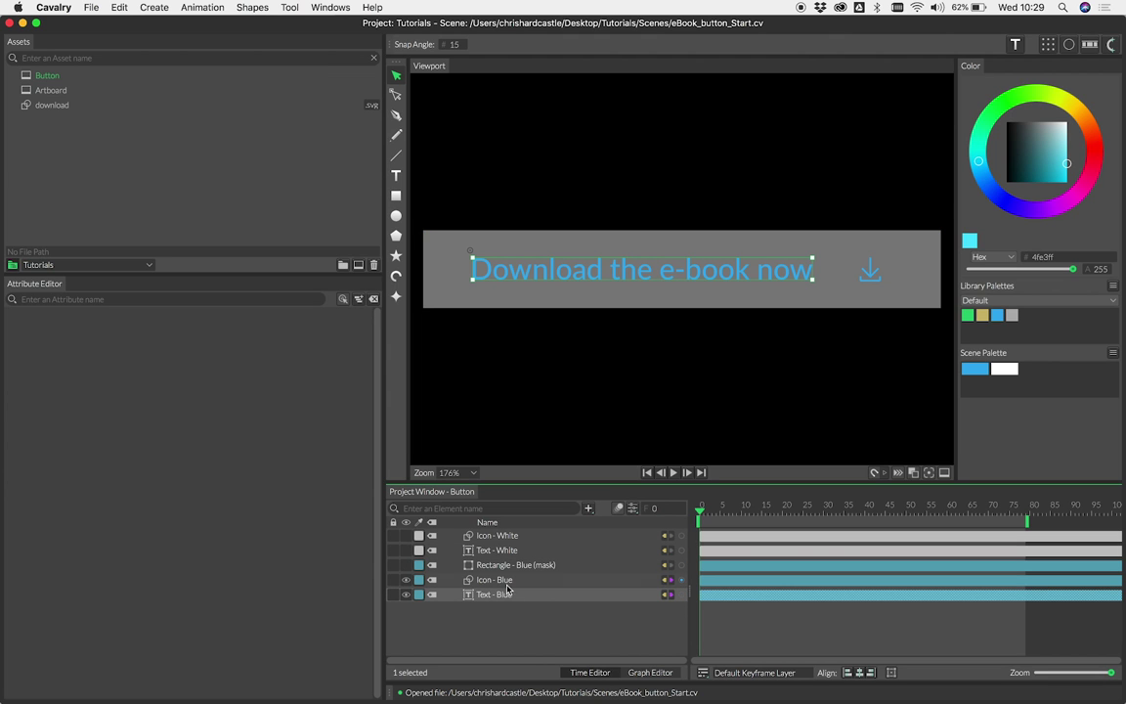
click(505, 581)
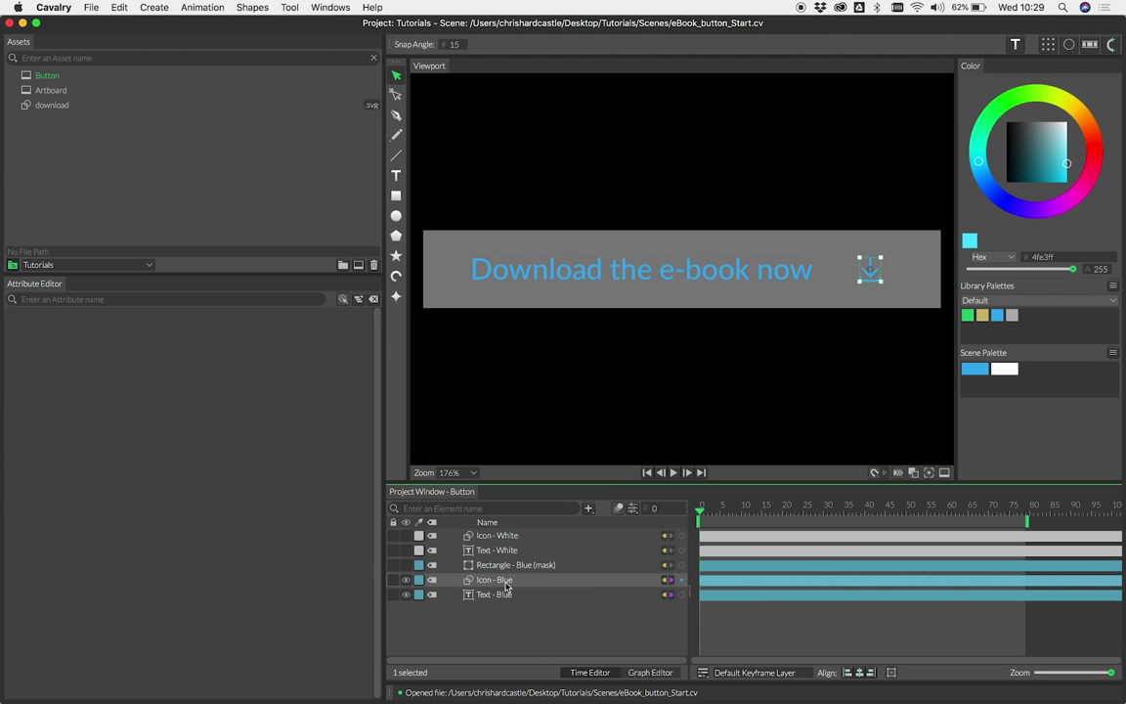
click(499, 585)
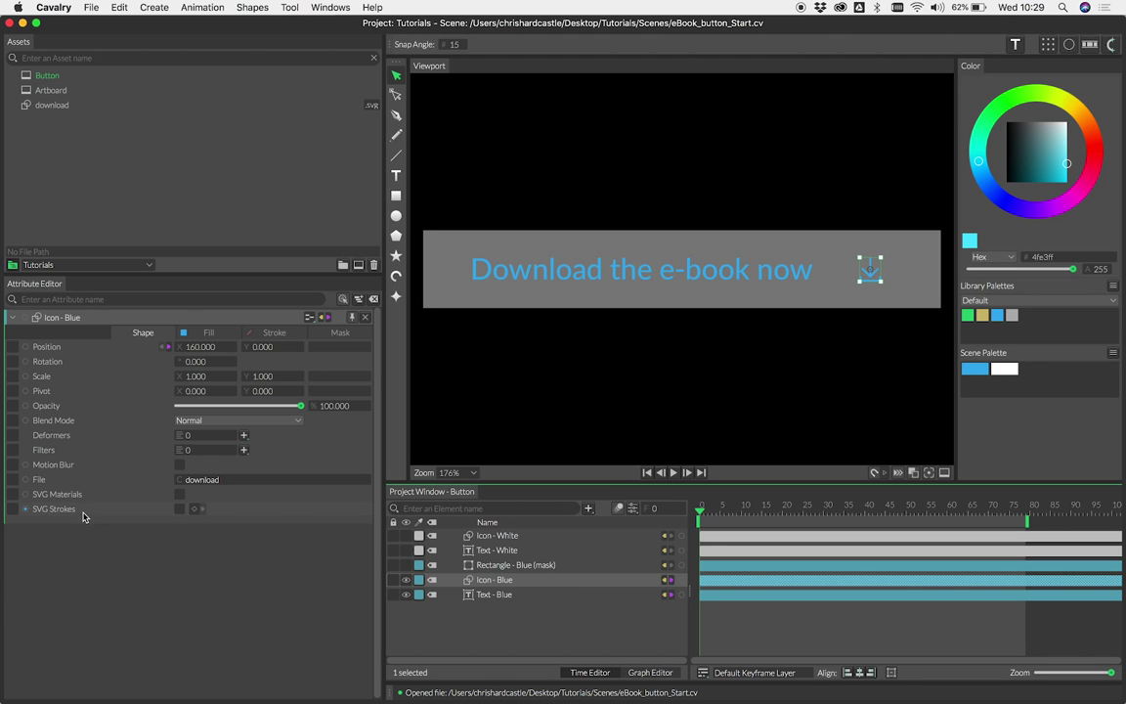
Step: Change the blue Scene Palette colour to magenta from the icon's Fill settings
click(208, 332)
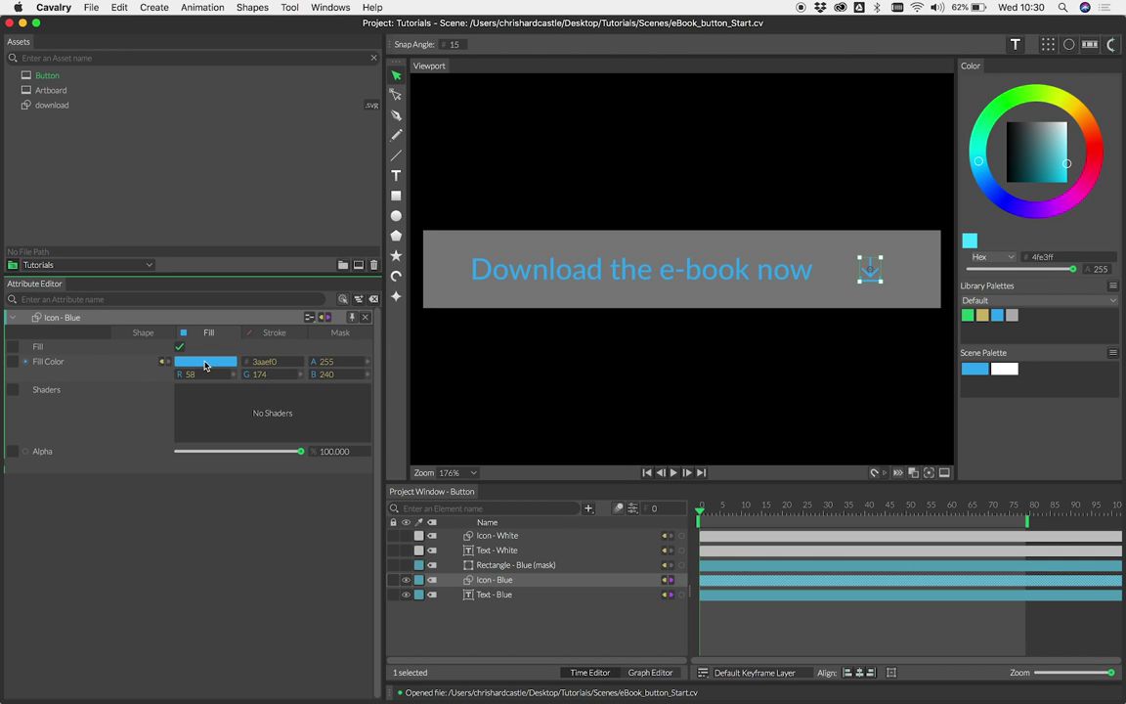
click(968, 371)
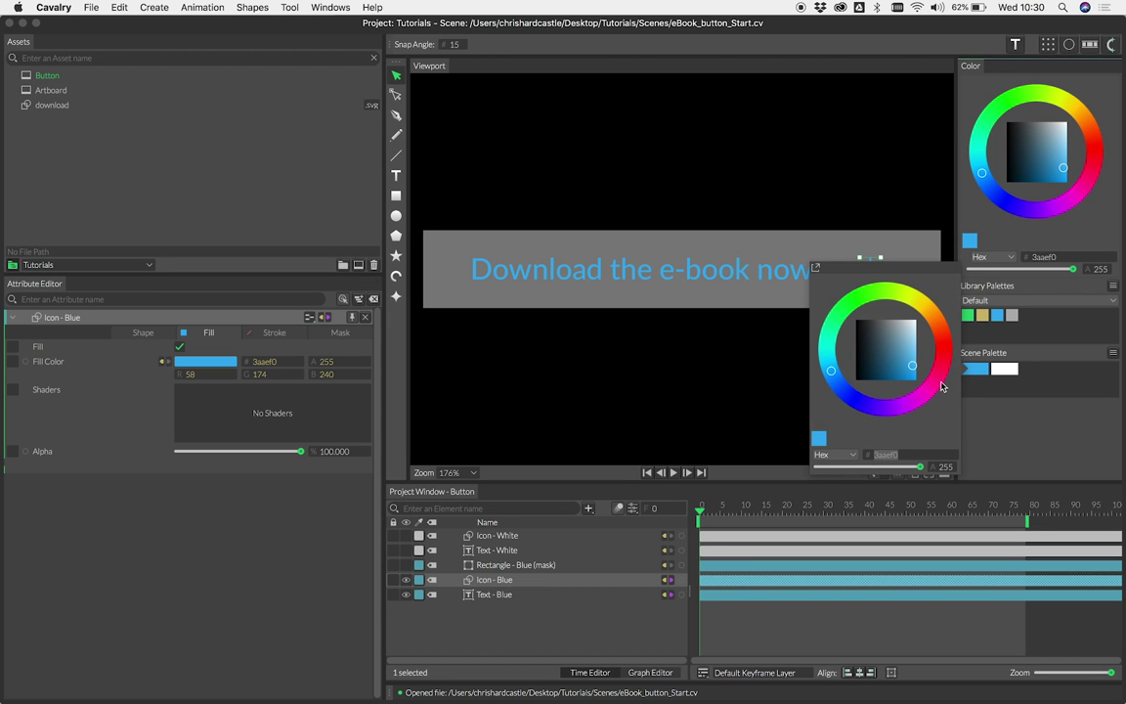
drag(940, 384, 946, 378)
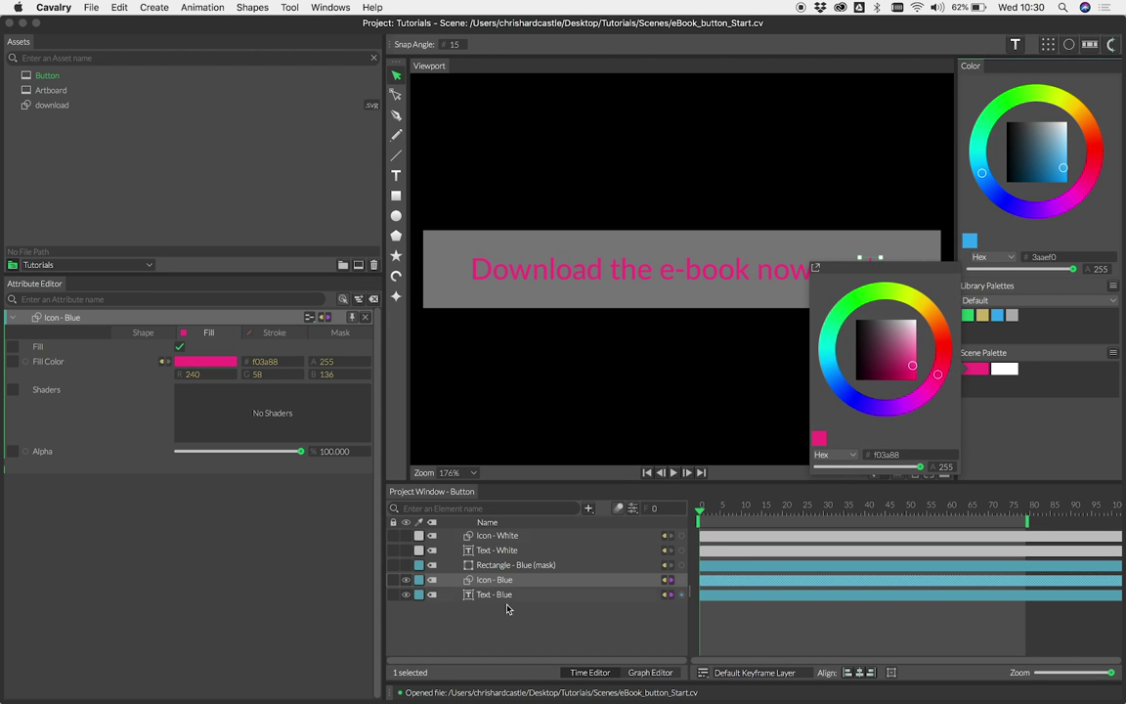
click(484, 617)
Step: Preview with mask and white layers shown at frame 24, then undo back to the blue palette
click(407, 567)
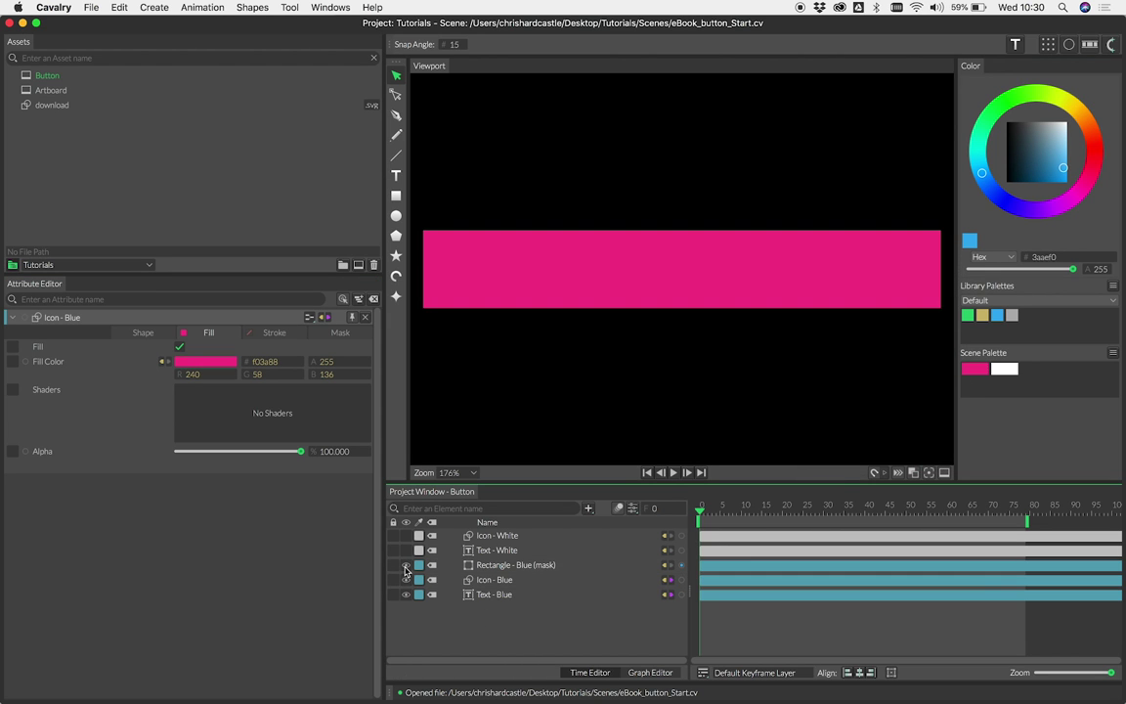
click(406, 550)
click(406, 536)
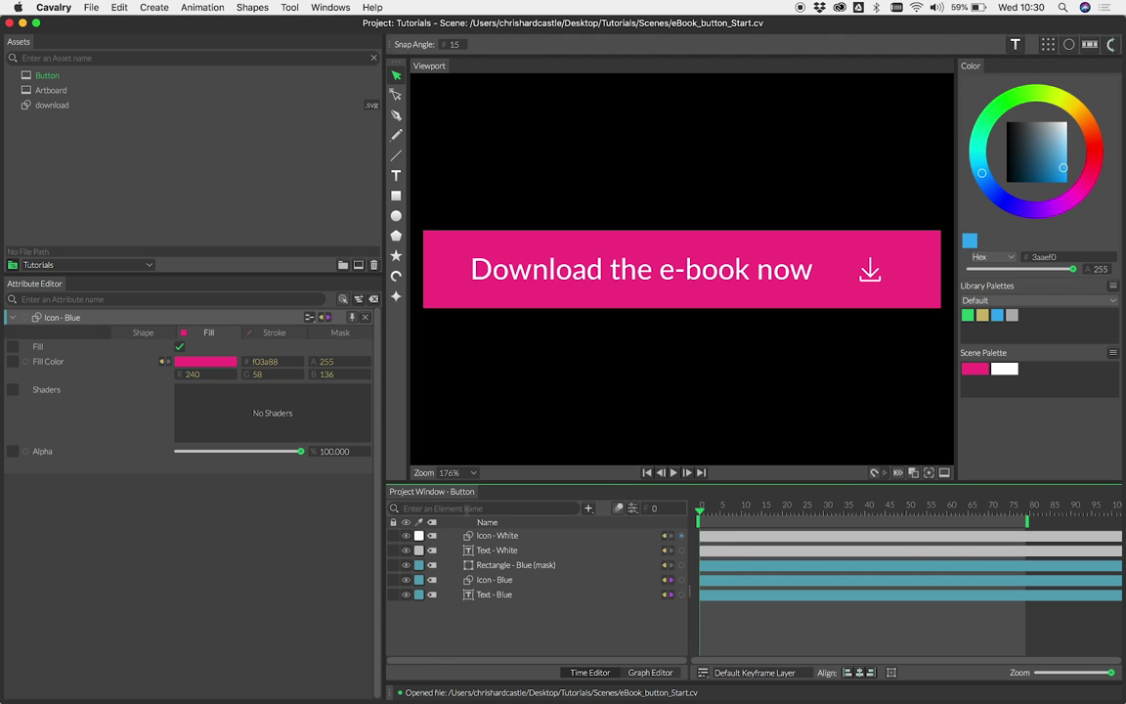
click(797, 505)
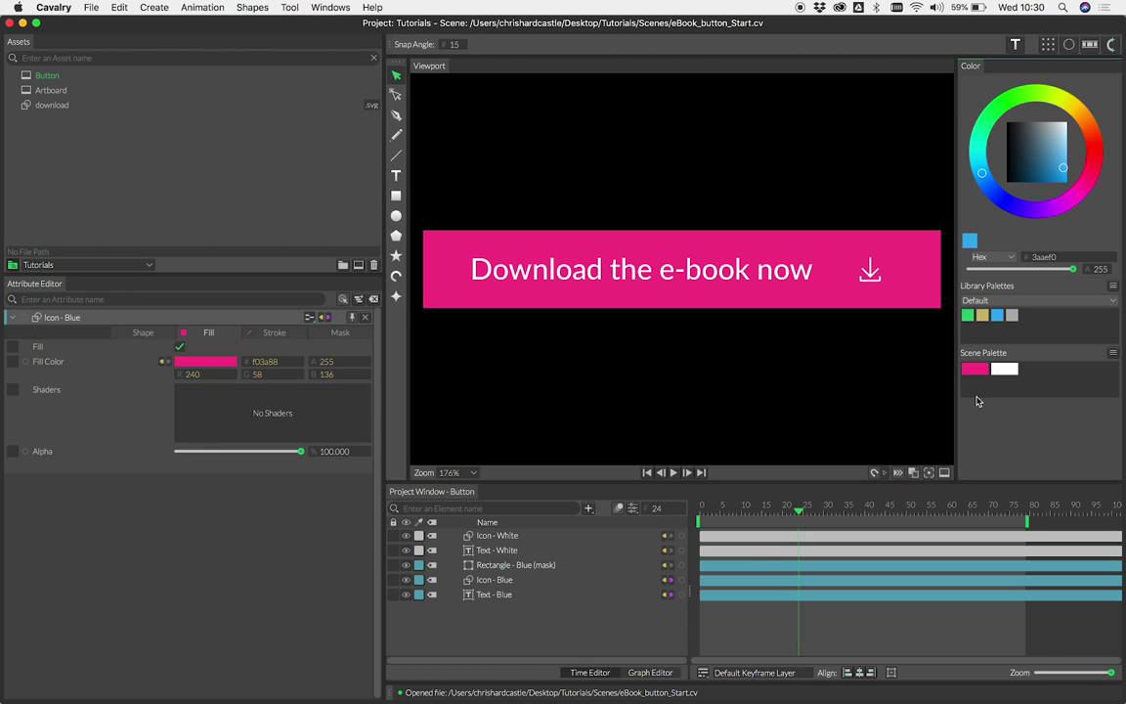
key(Home)
key(super+z)
key(super+z)
key(super+z)
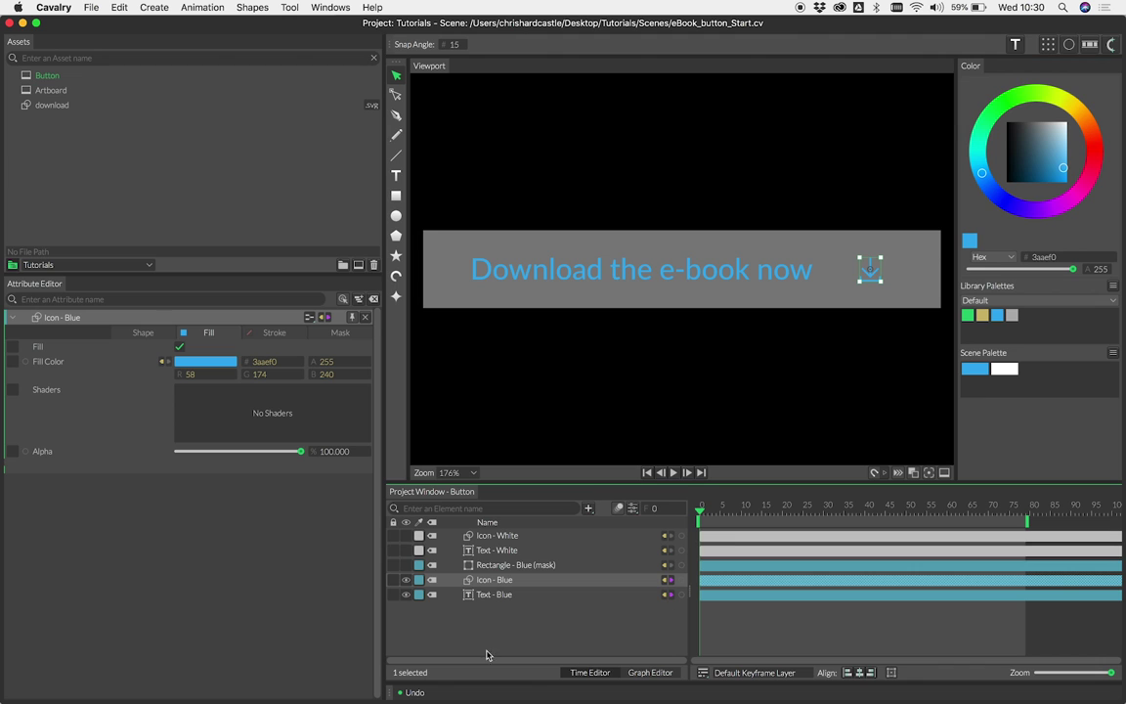
click(493, 616)
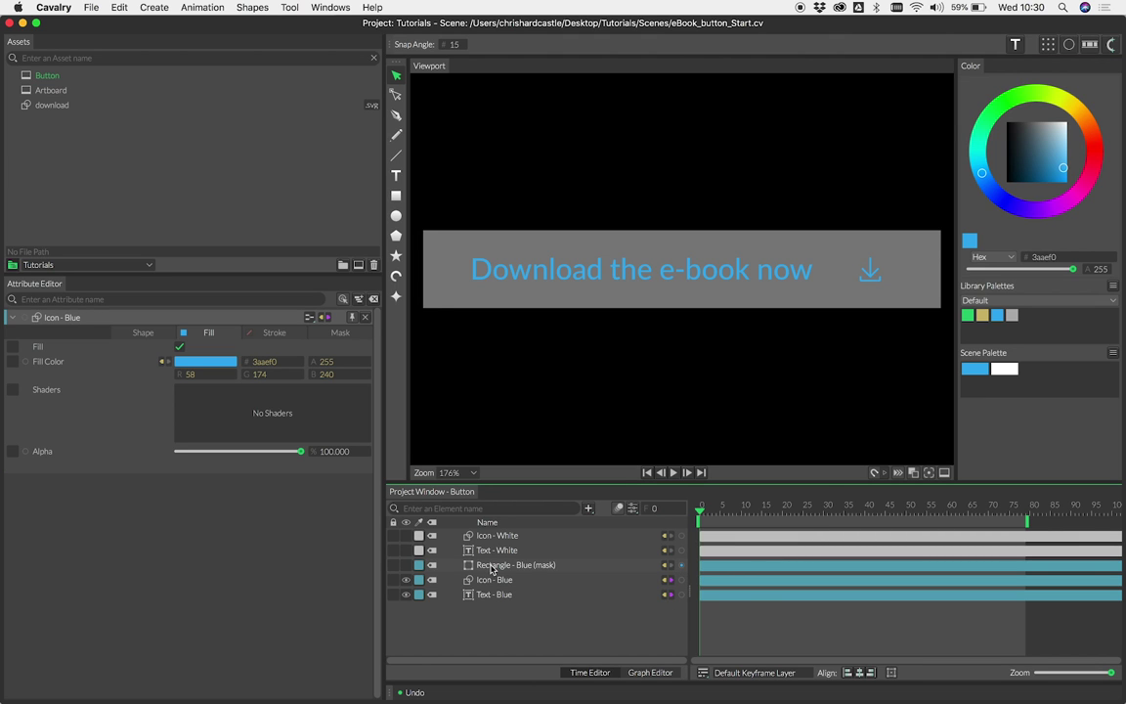
Step: Make the blue mask rectangle, Text - White and Icon - White layers visible, then select the mask rectangle
click(492, 566)
click(406, 565)
click(405, 550)
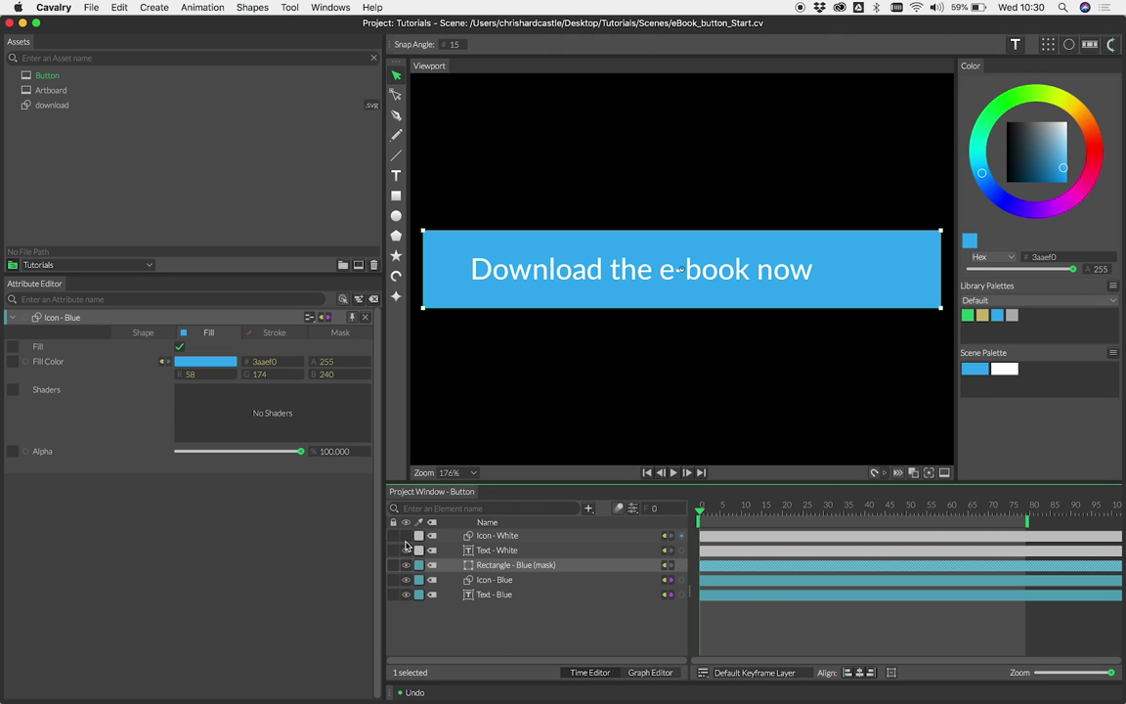
click(406, 536)
click(501, 539)
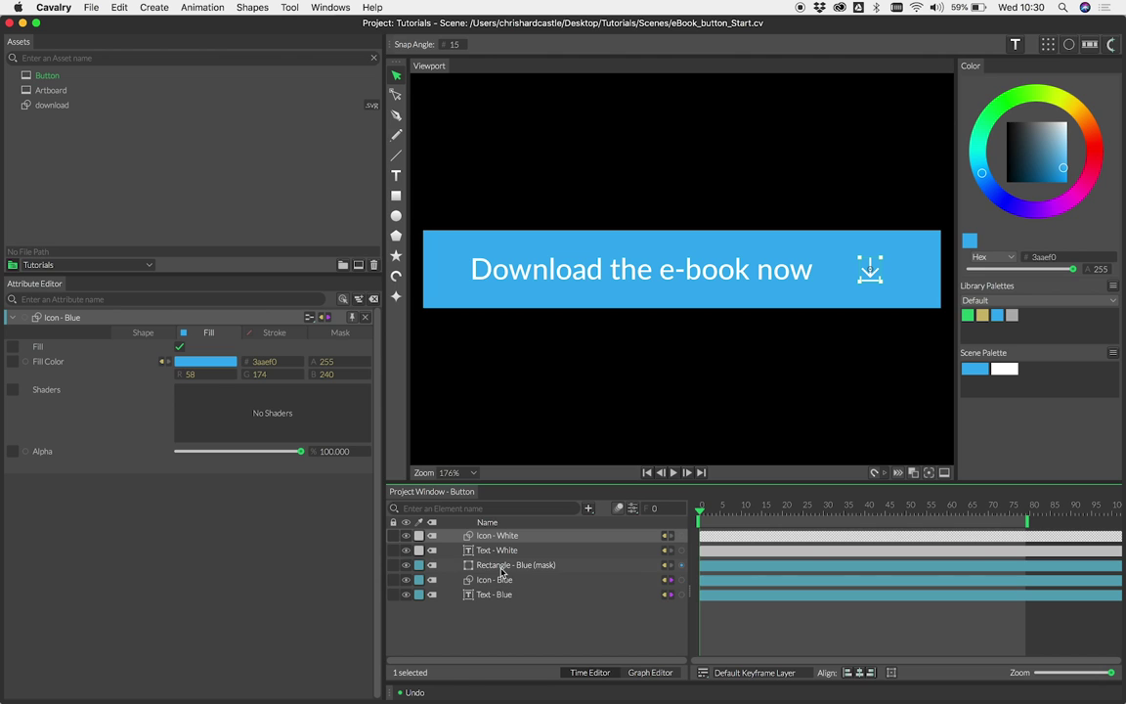
click(501, 567)
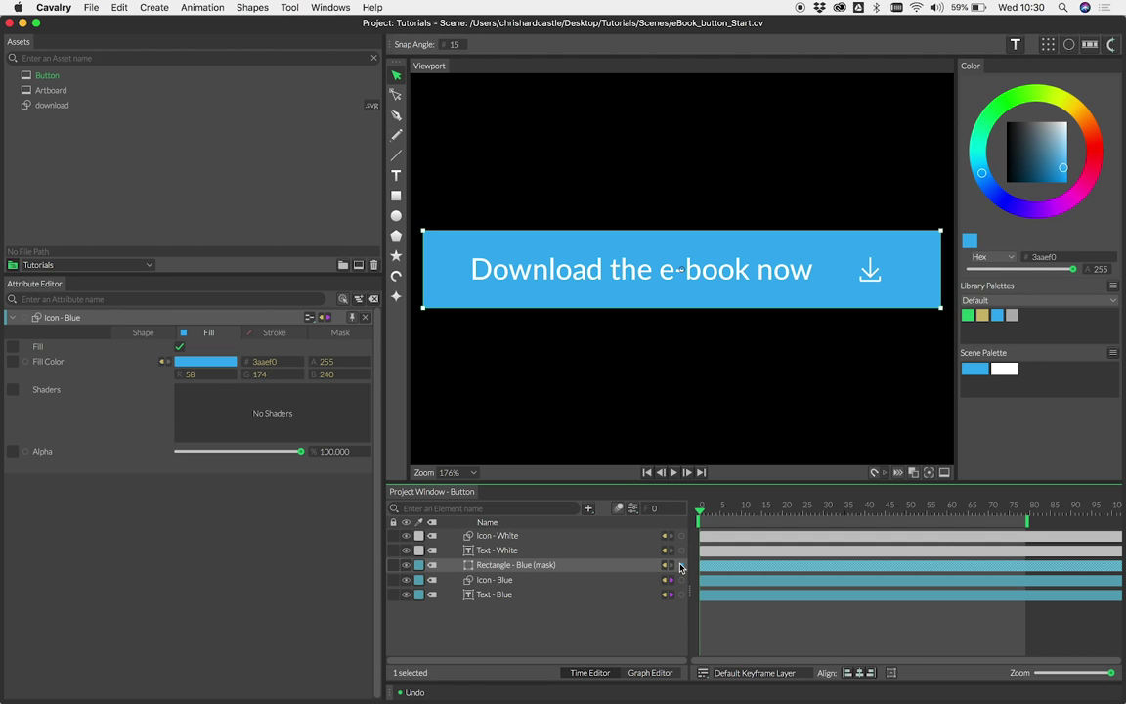
Step: Connect Rectangle - Blue as a mask at index 0 on both Text - White and Icon - White
drag(681, 568, 530, 555)
mouse_move(553, 557)
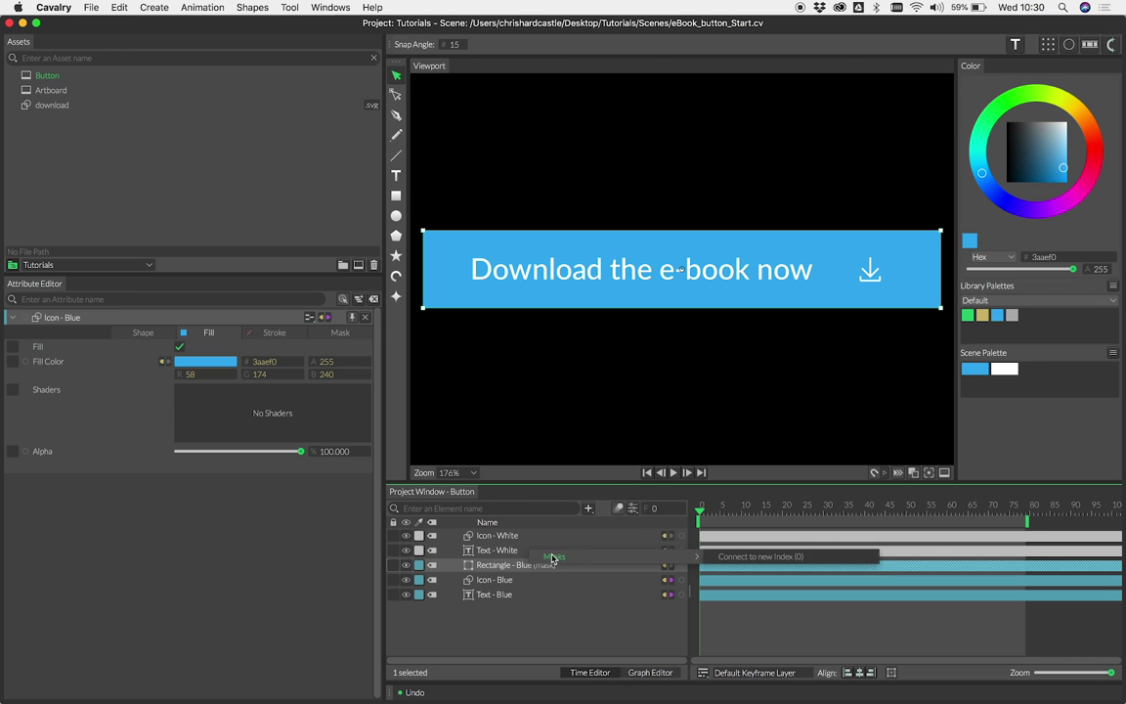
click(726, 557)
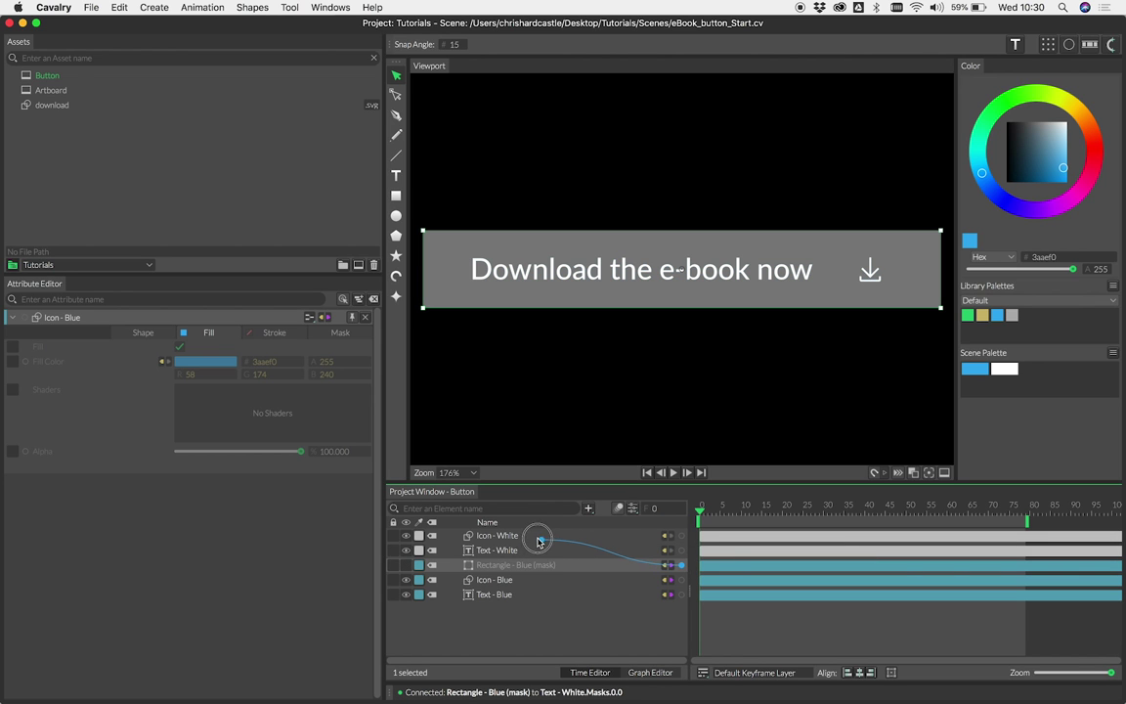
drag(532, 538, 534, 540)
mouse_move(573, 542)
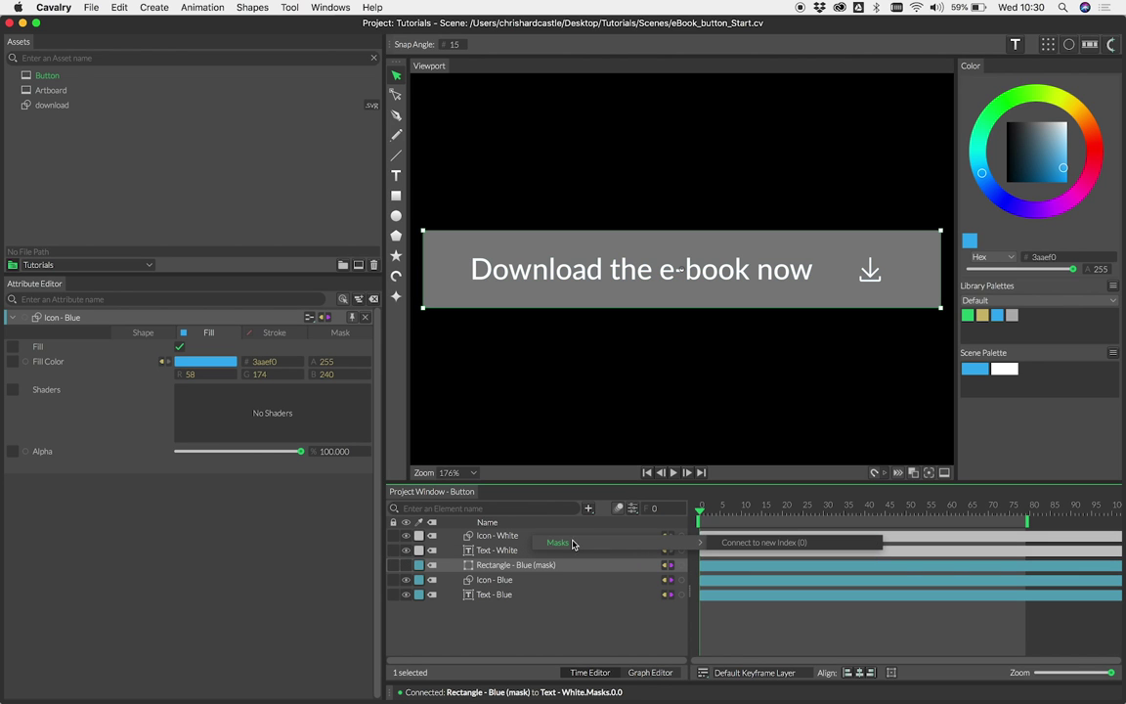
click(736, 543)
click(520, 617)
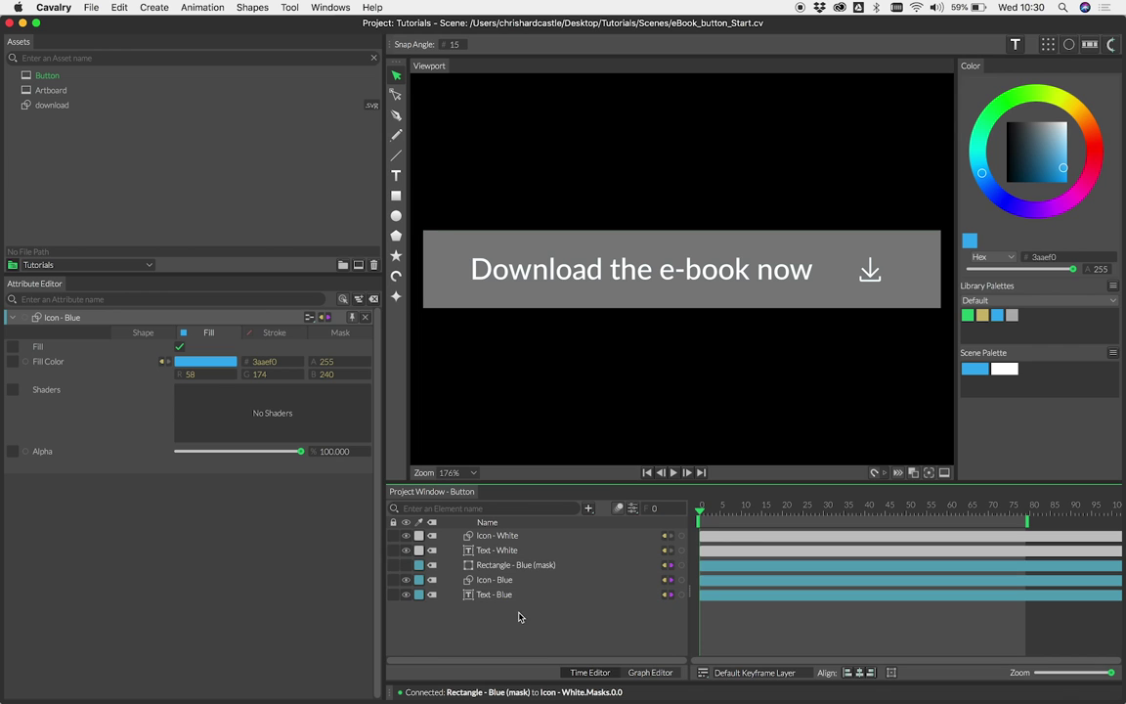
click(510, 566)
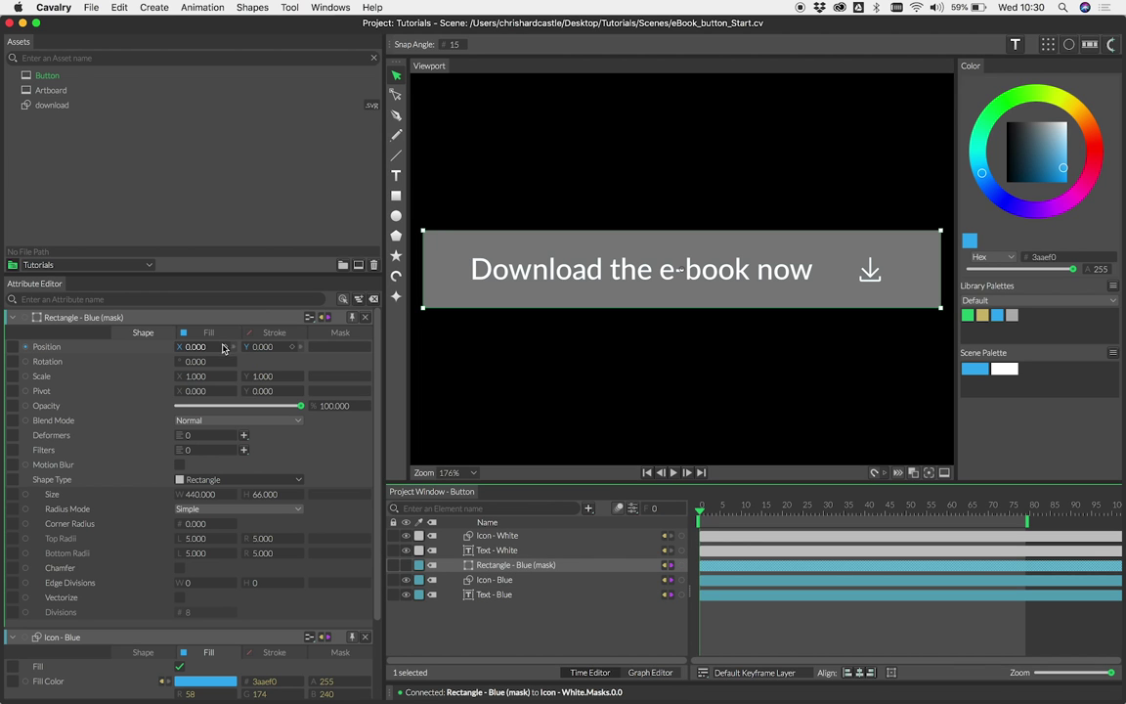
Step: Set the mask rectangle's Position X to -440 and keyframe it at frame 0
drag(208, 347, 85, 345)
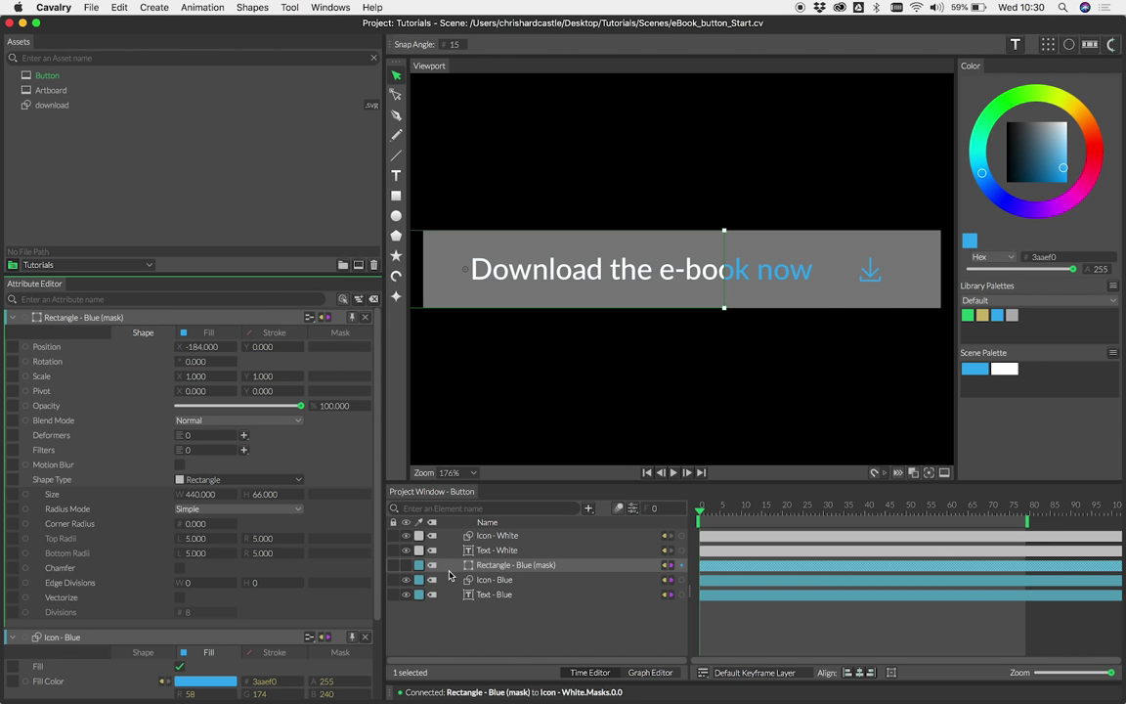
click(406, 566)
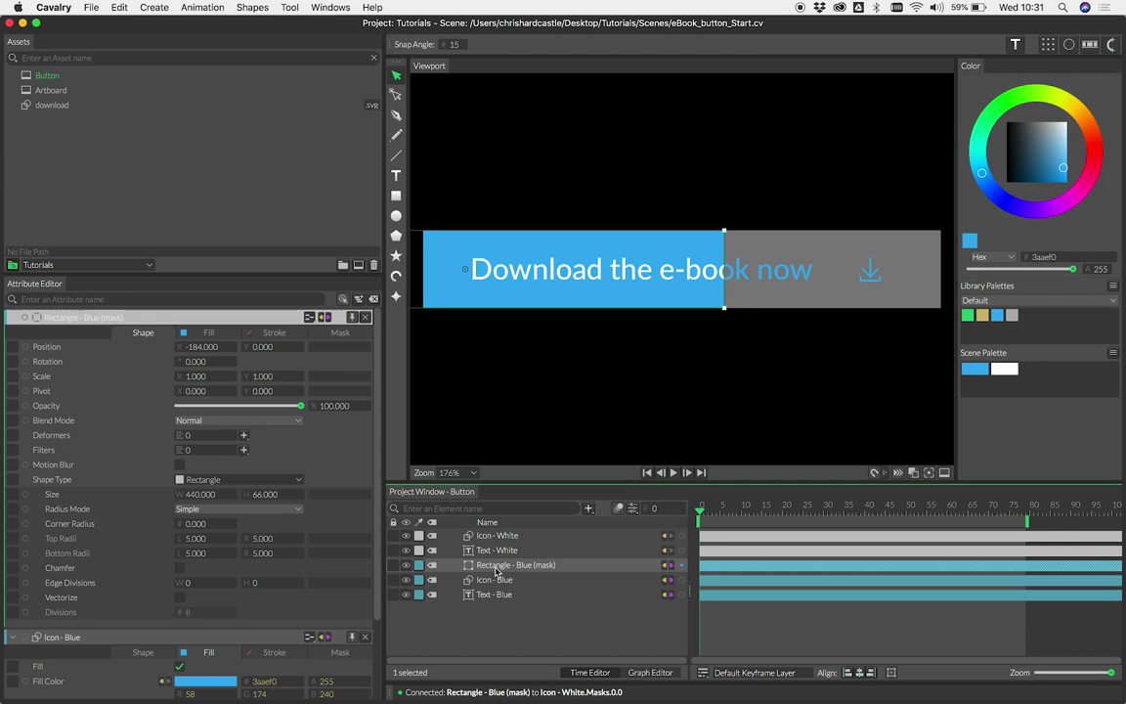
click(209, 348)
text(-)
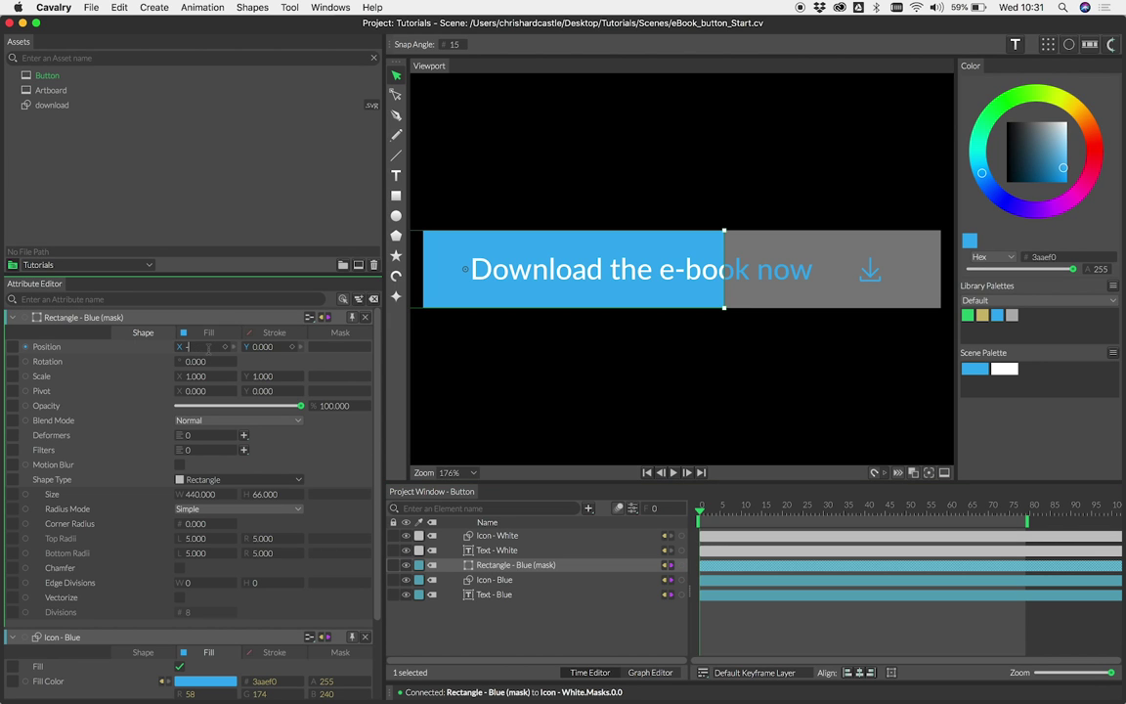
text(440)
key(Return)
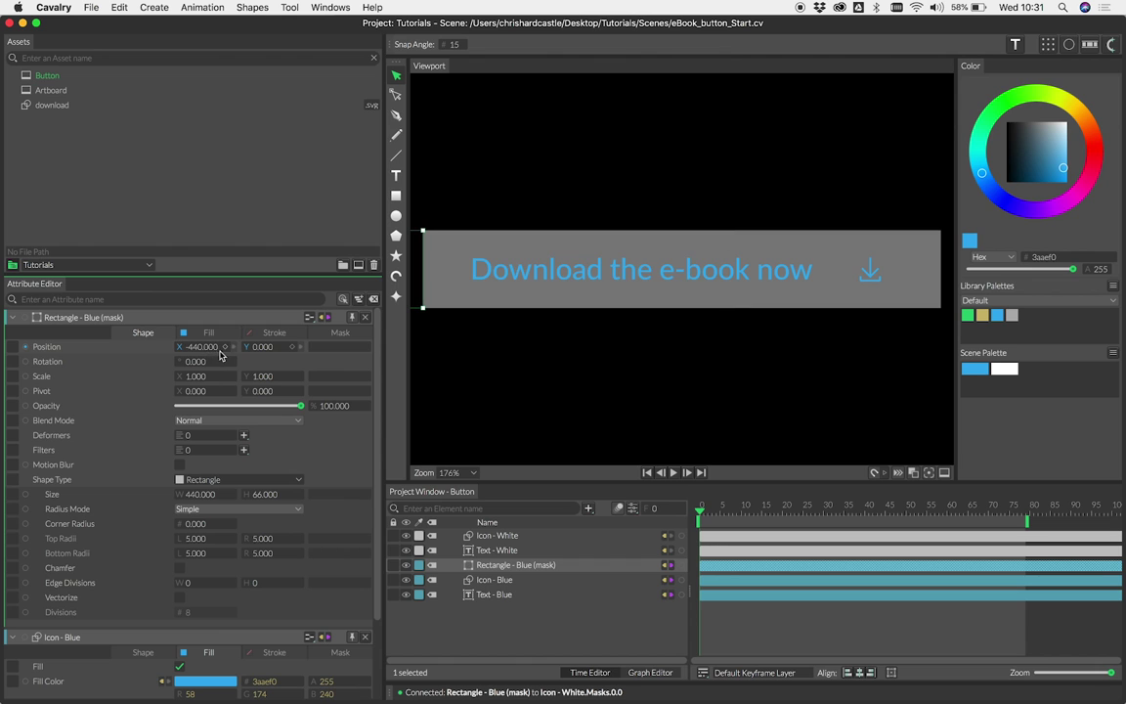
click(225, 347)
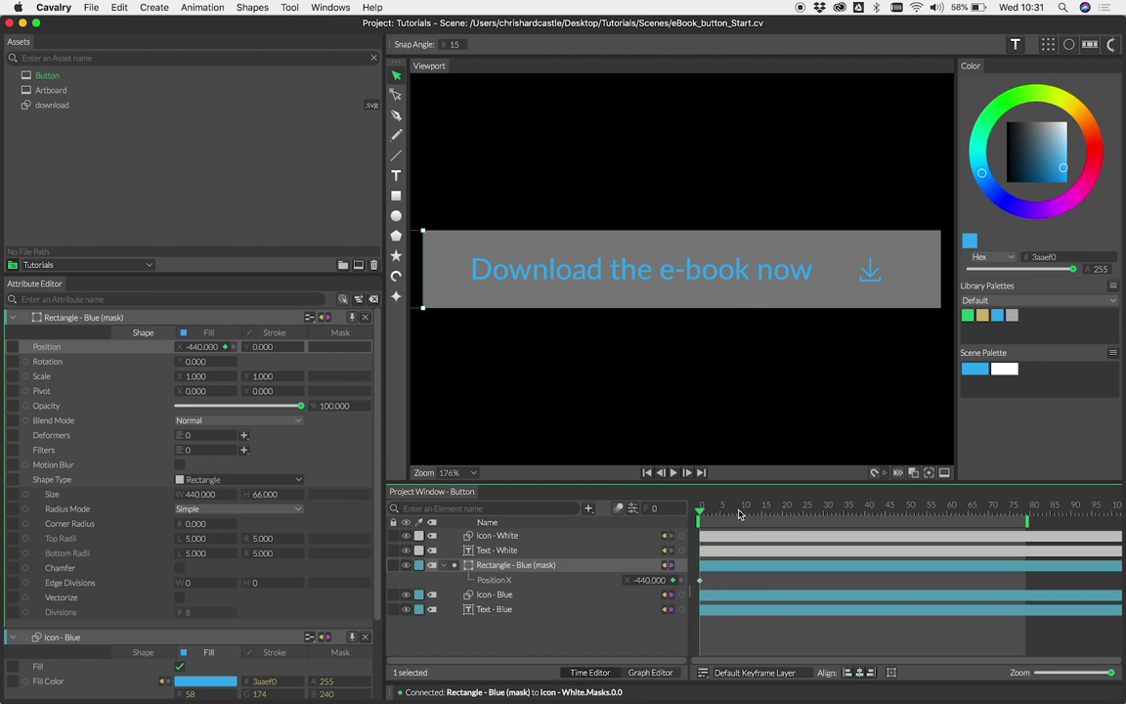
Step: Key the mask rectangle's Position X at 0 on frames 20 and 40
drag(735, 509, 783, 512)
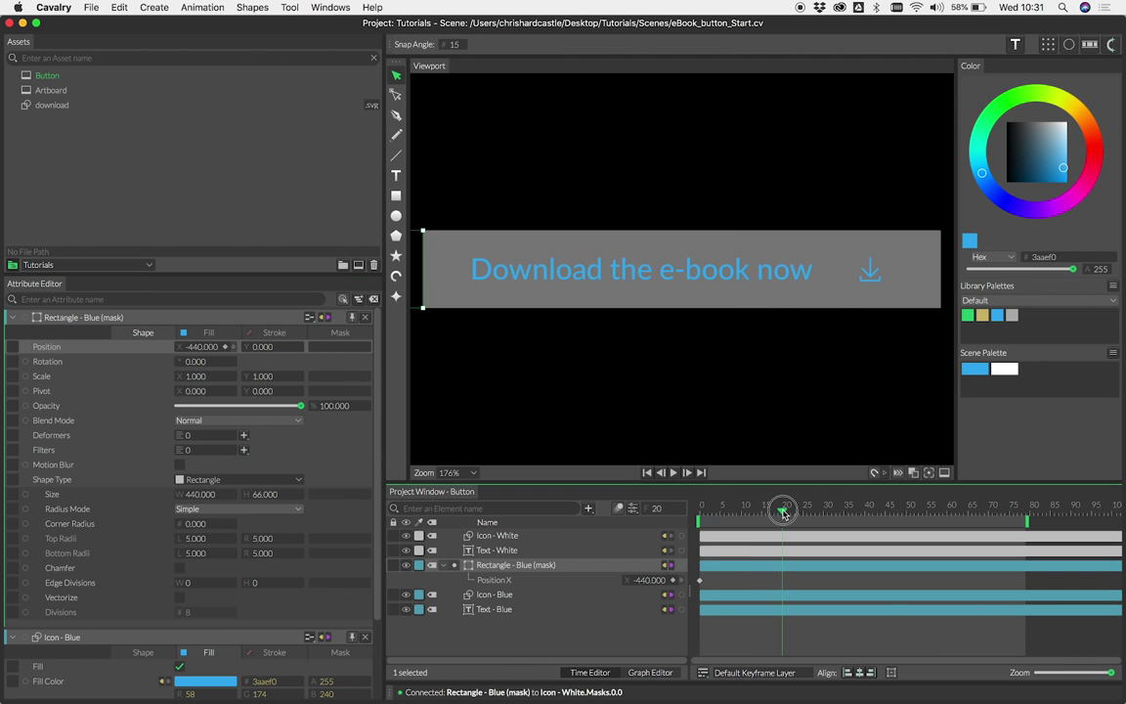
click(191, 347)
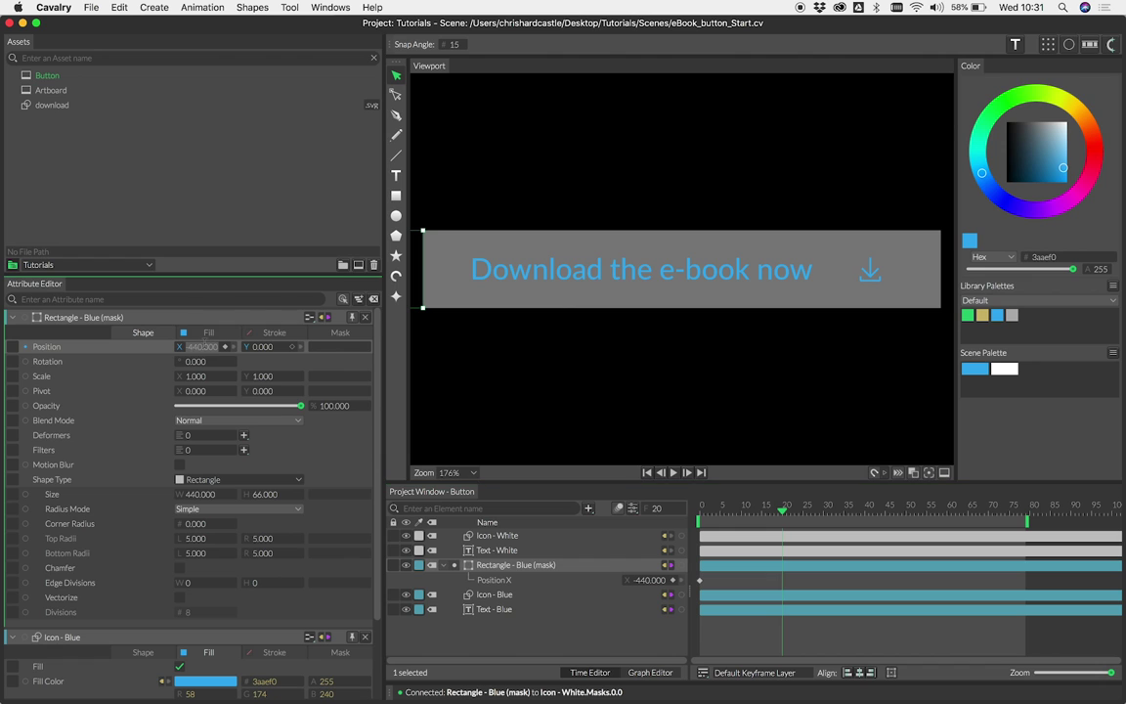
text(0)
key(Return)
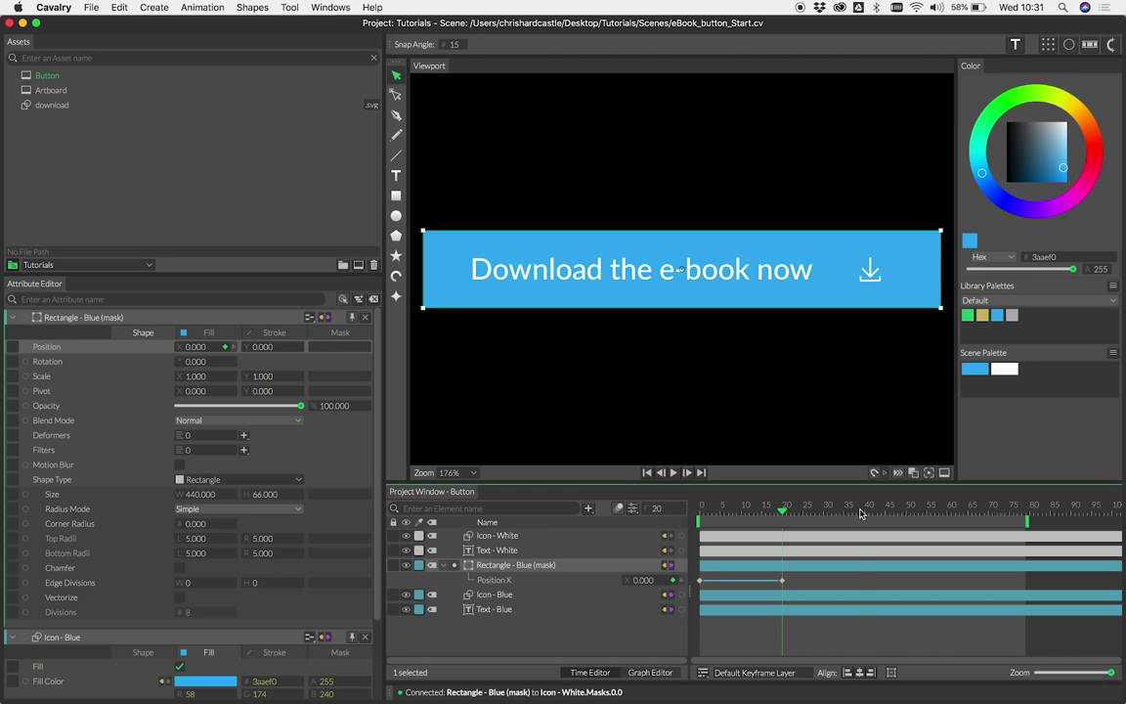
click(864, 510)
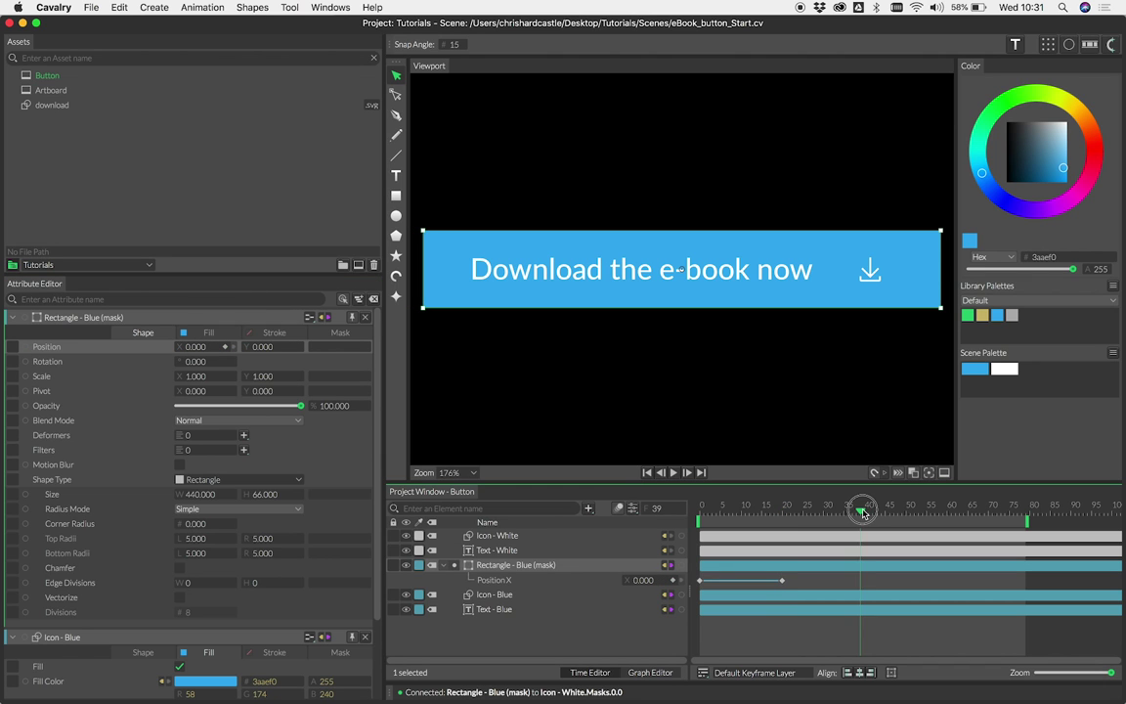
click(673, 581)
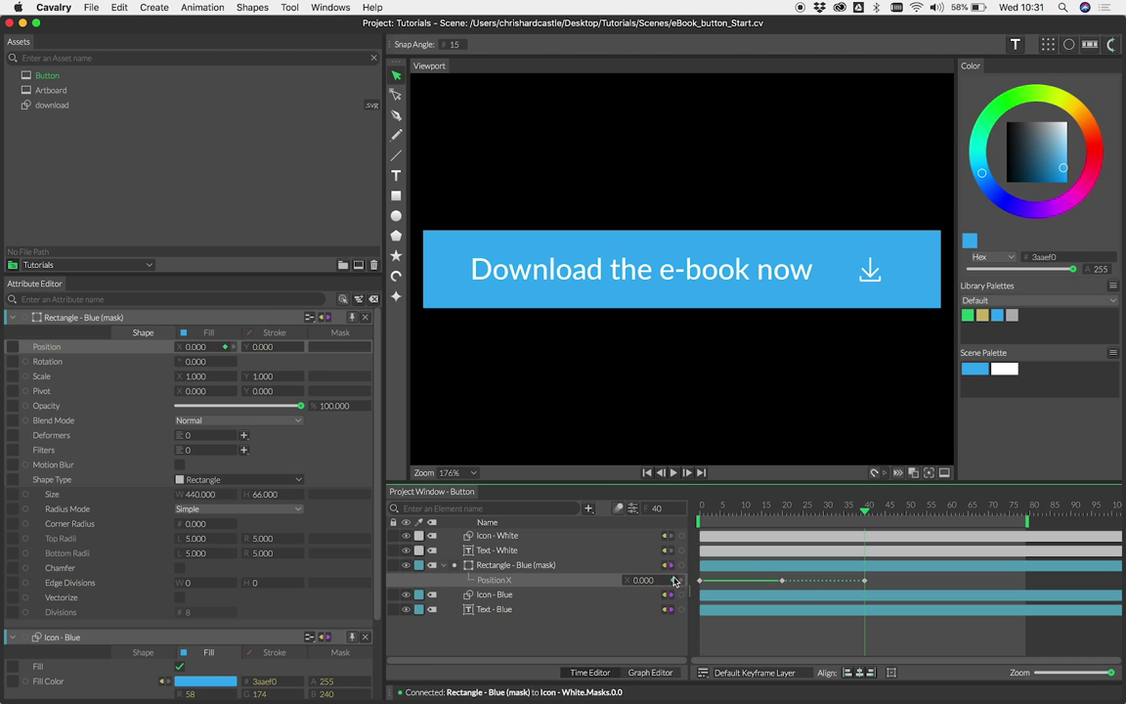
Step: Key the mask rectangle's Position X at 440 on frame 60
click(947, 509)
click(643, 581)
text(440)
key(Return)
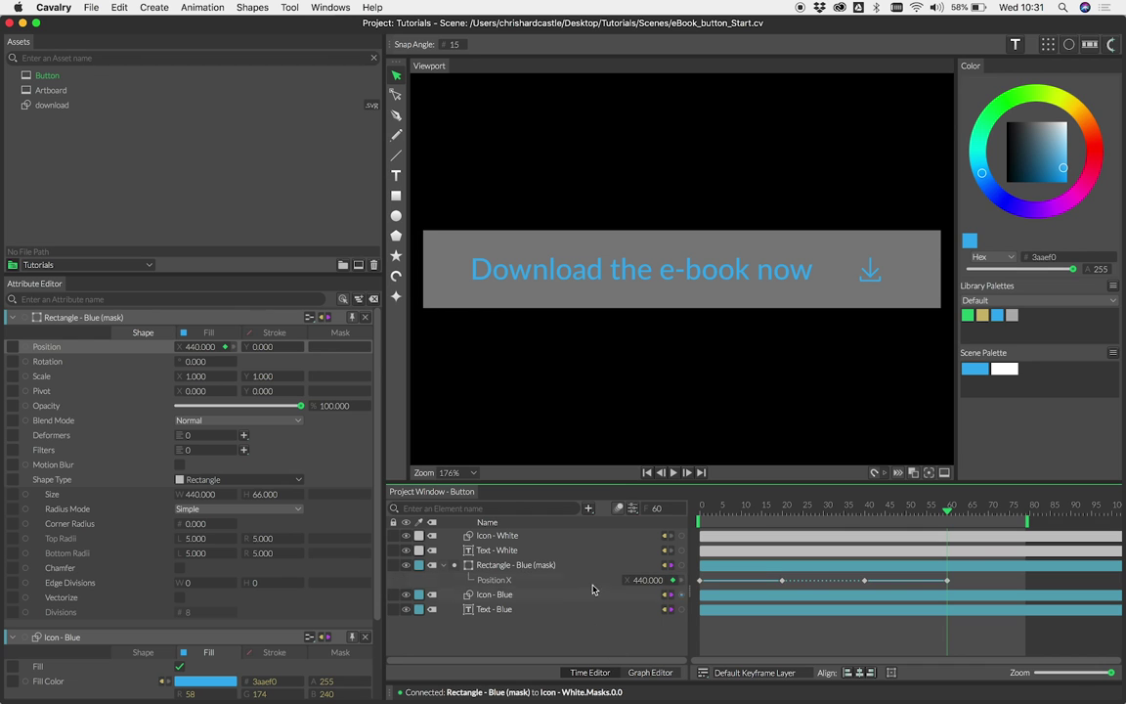
key(super+k)
Step: Change the composition background colour to white (ffffff)
click(797, 514)
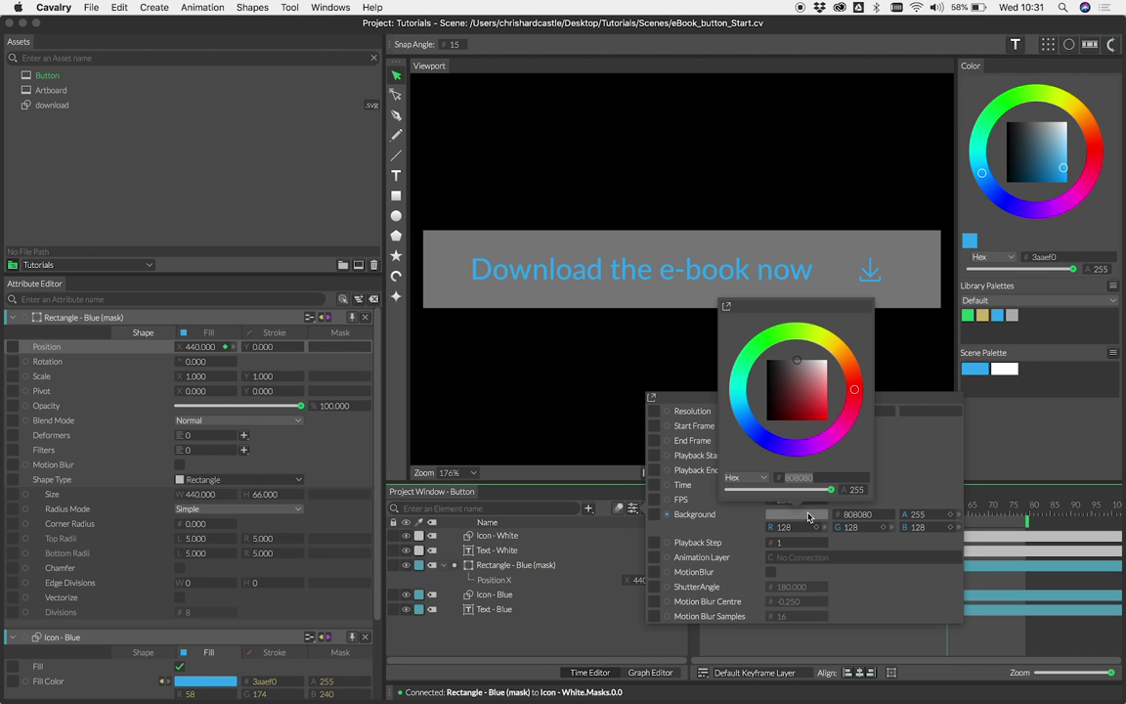
drag(854, 389, 874, 320)
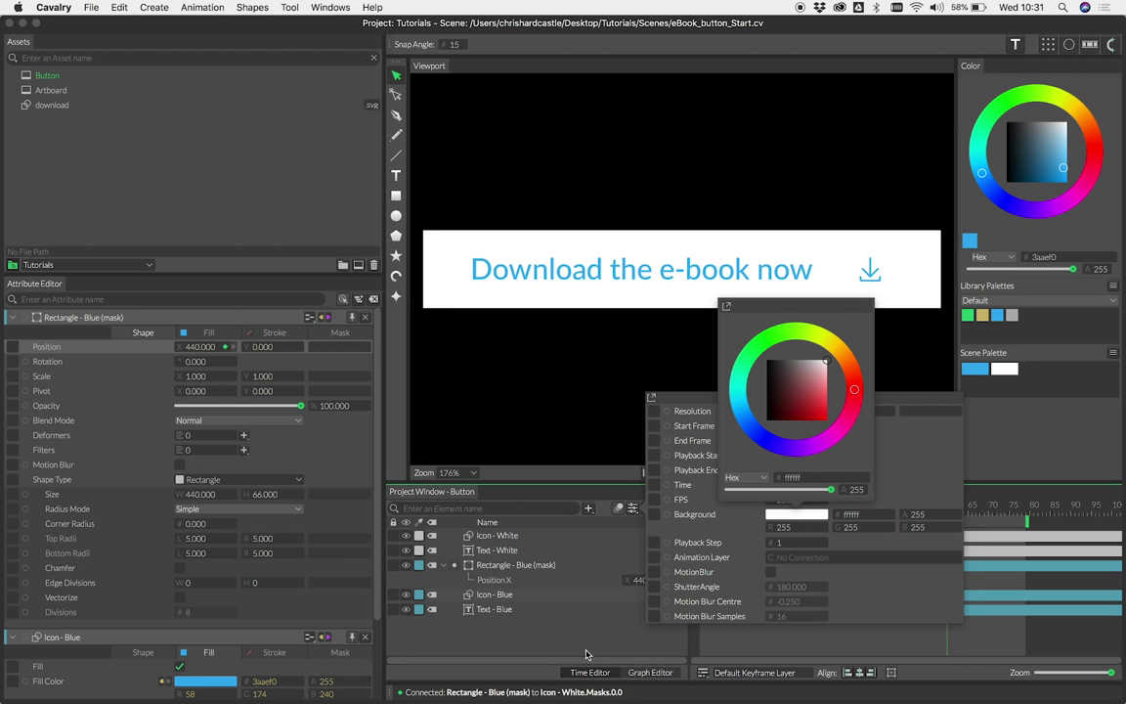
click(546, 543)
Step: Rewind to frame 0 and play back the blue mask wipe, then stop
click(646, 472)
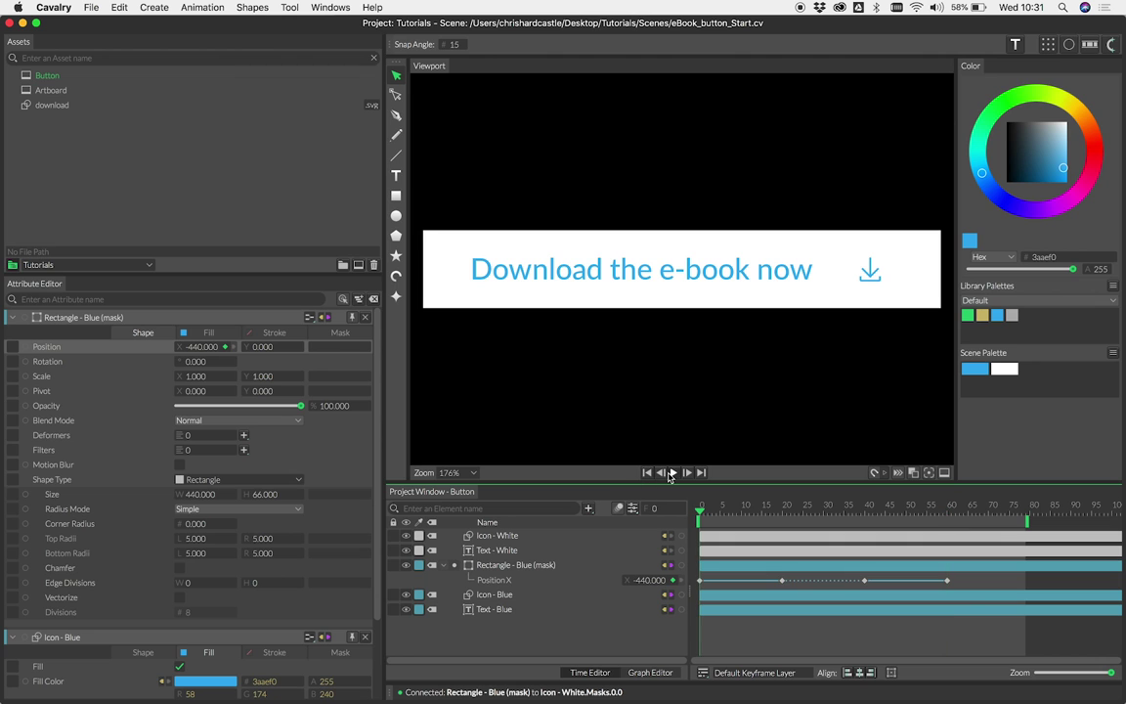
click(673, 473)
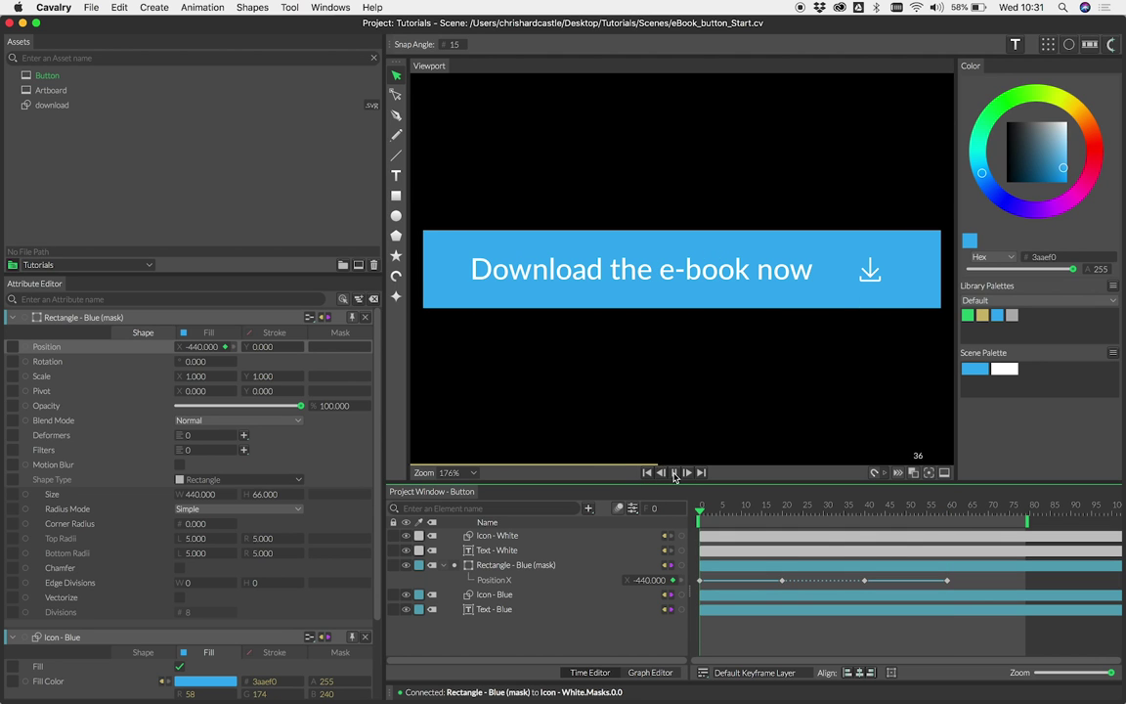
key(space)
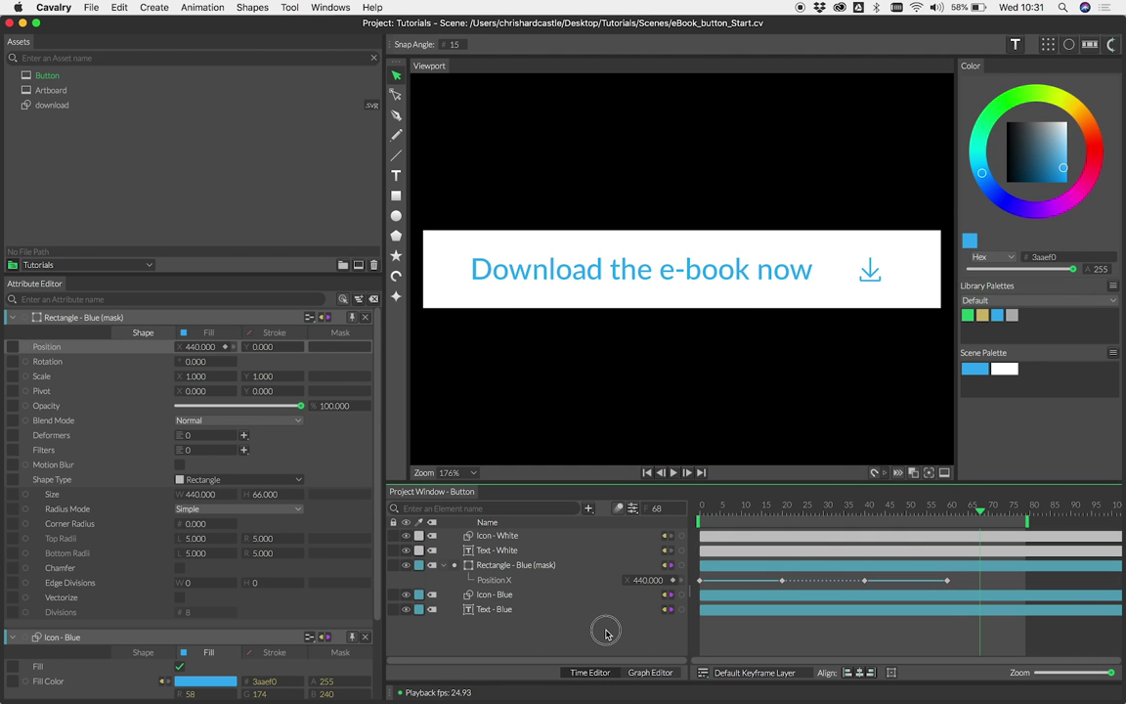
Step: In the Graph Editor, add bezier handles to the Position X keyframes and lengthen them for easing
click(648, 674)
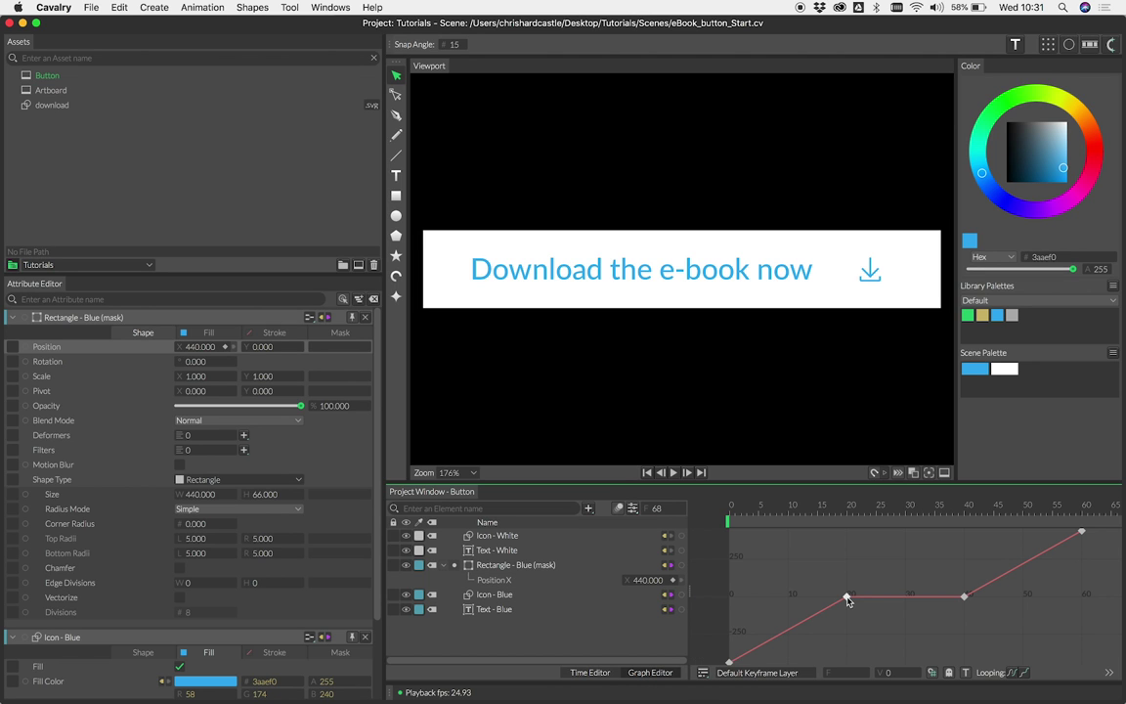
double_click(964, 596)
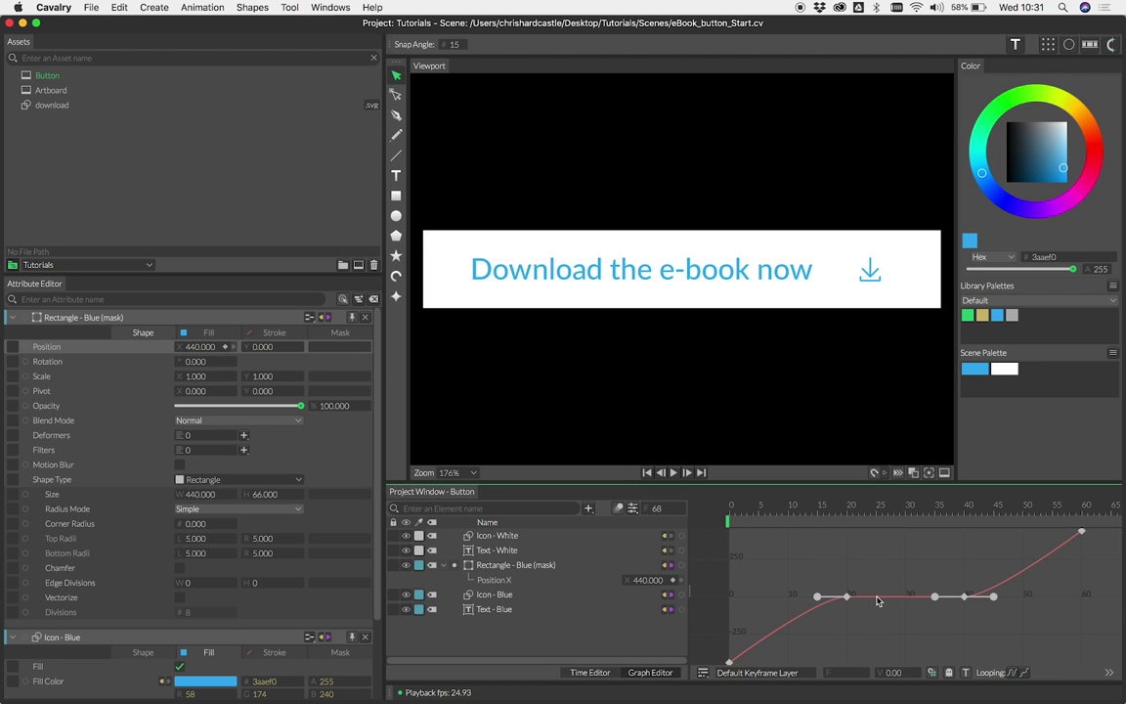
drag(876, 598, 933, 597)
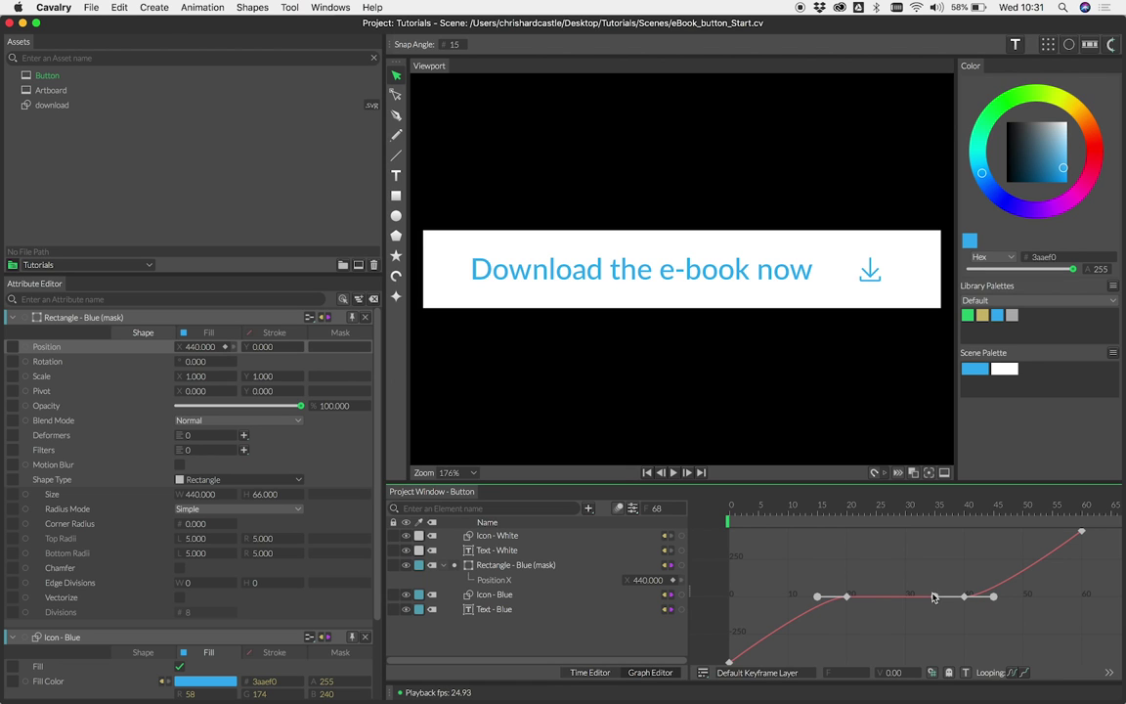
click(819, 597)
drag(818, 598, 792, 596)
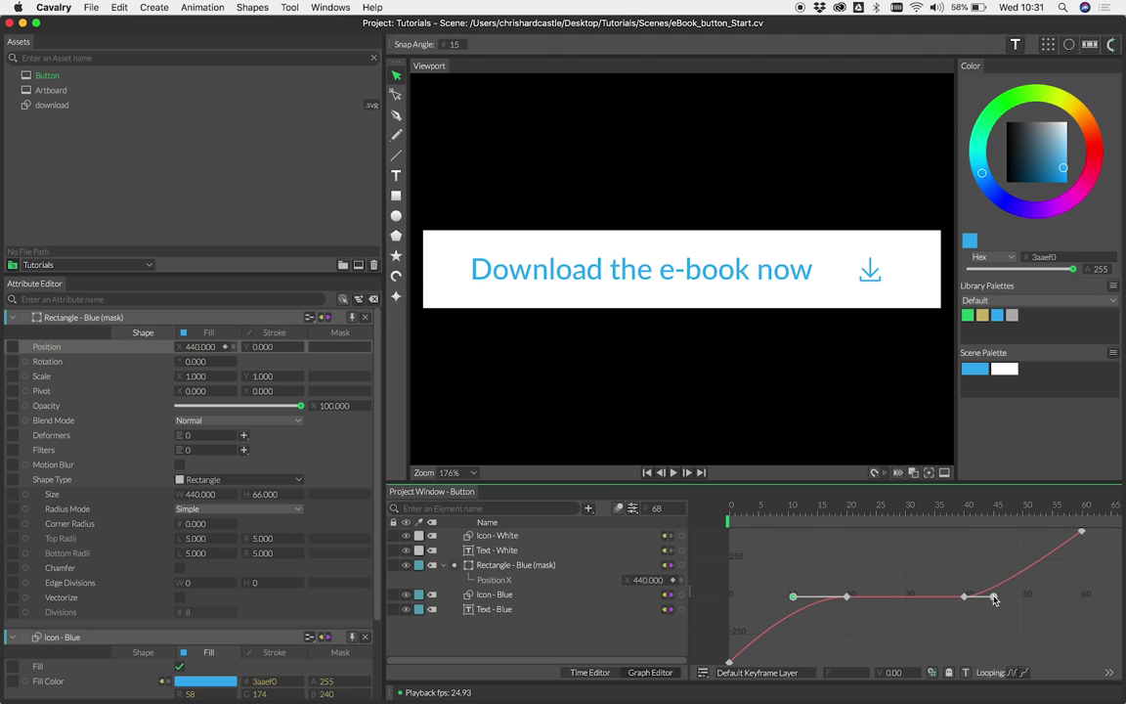
drag(993, 596, 1017, 596)
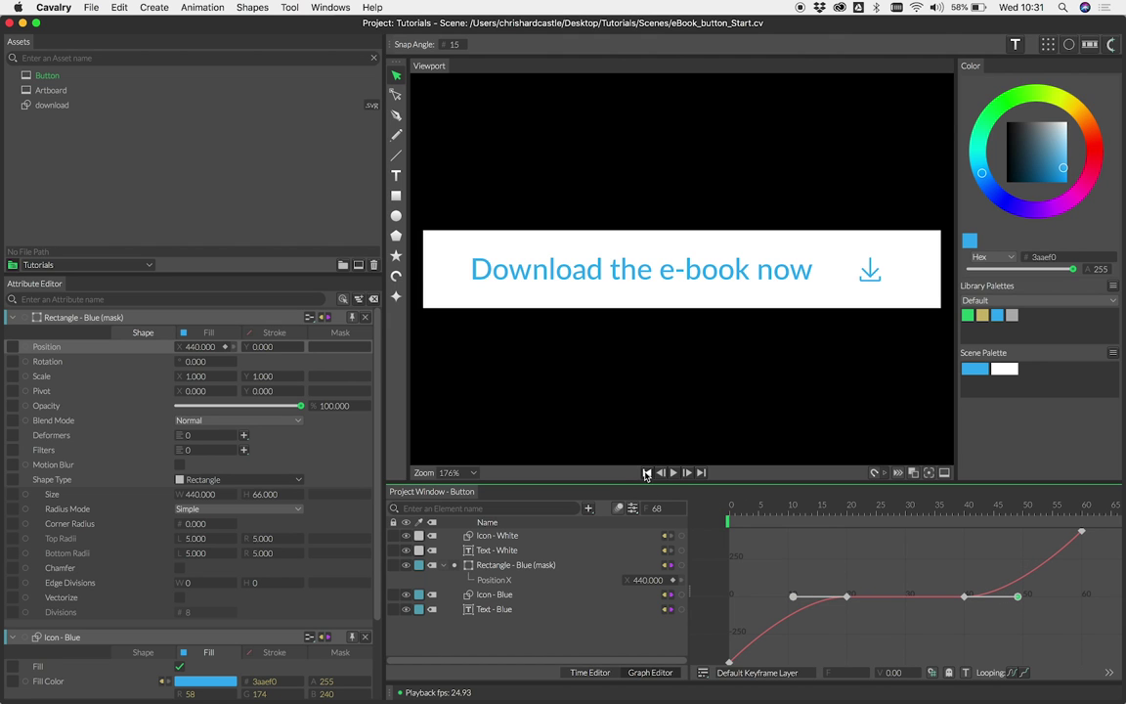
Step: Replay the eased mask sweep from frame 0 and stop it mid-sweep
click(646, 472)
click(674, 472)
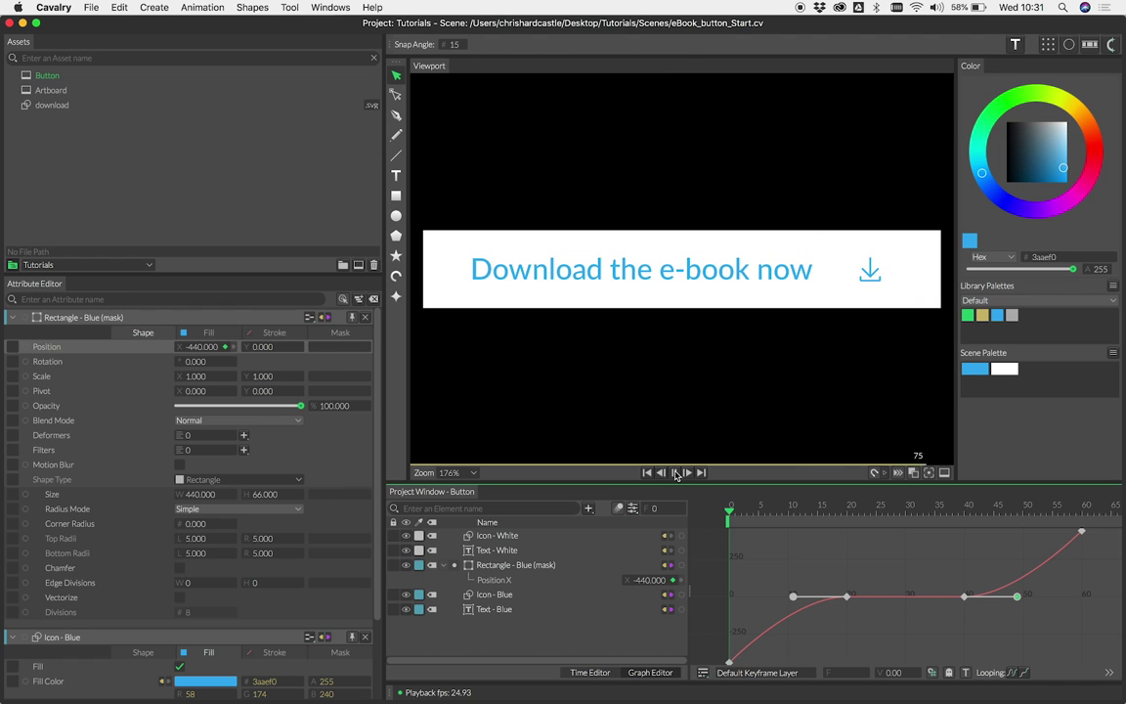
click(674, 473)
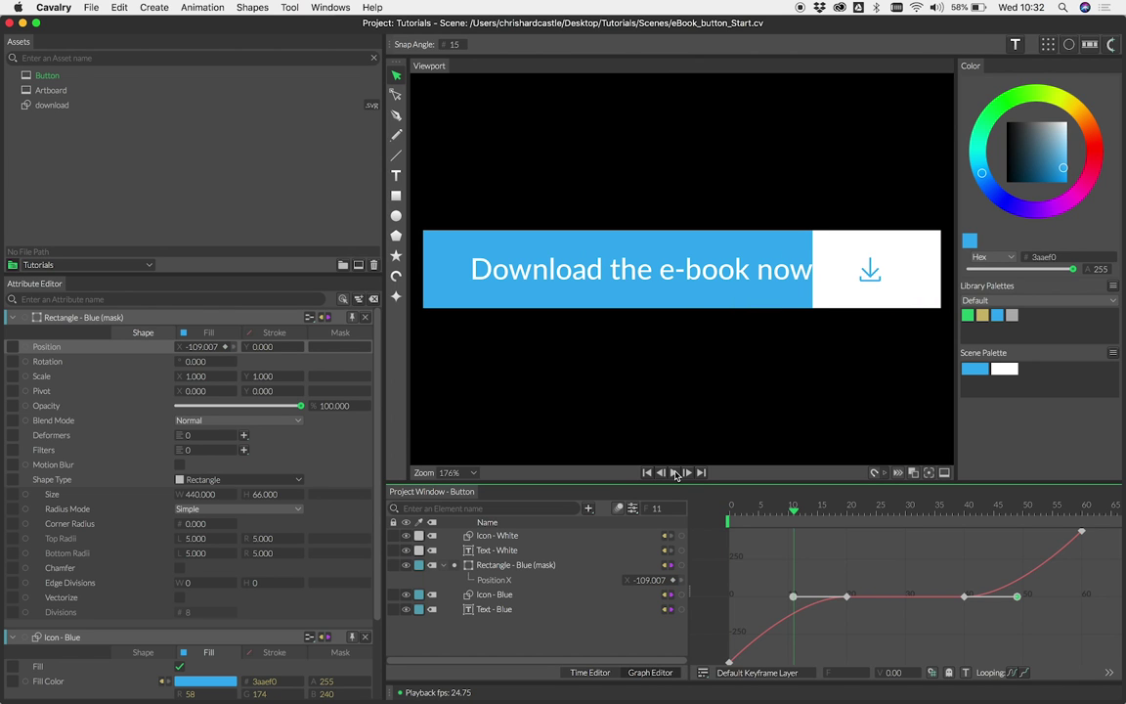
Step: Change the Scene Palette's blue swatch to pink f03a75, turning the button and icon pink
double_click(968, 369)
click(945, 367)
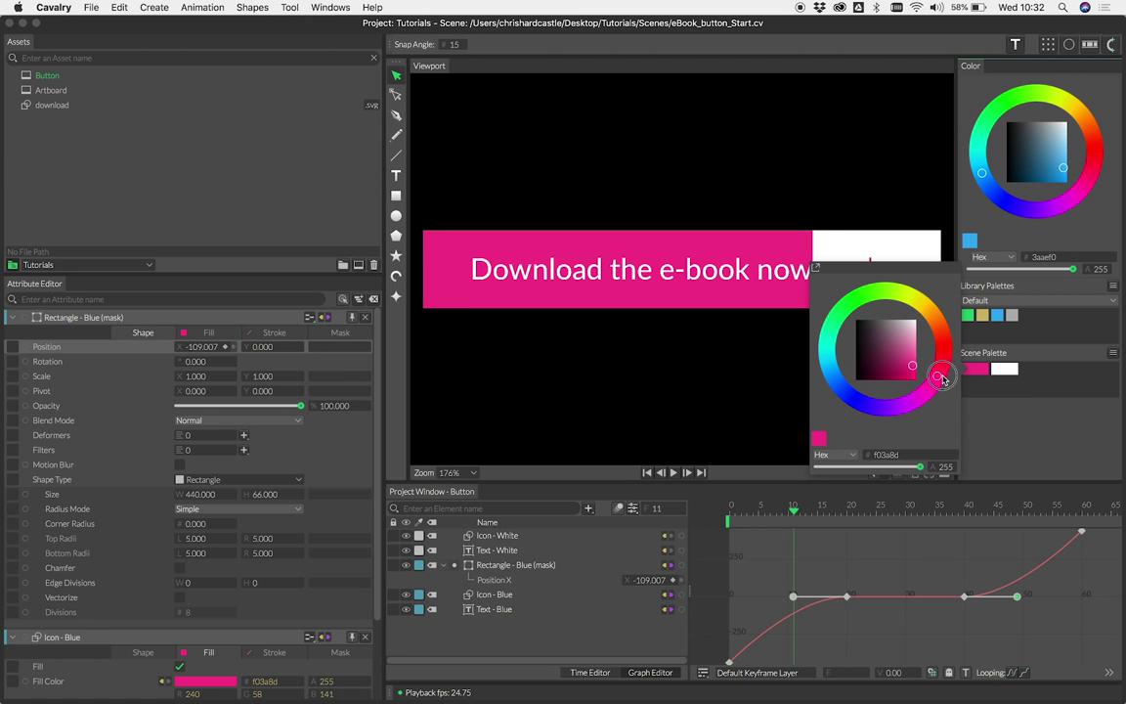
drag(883, 274, 857, 360)
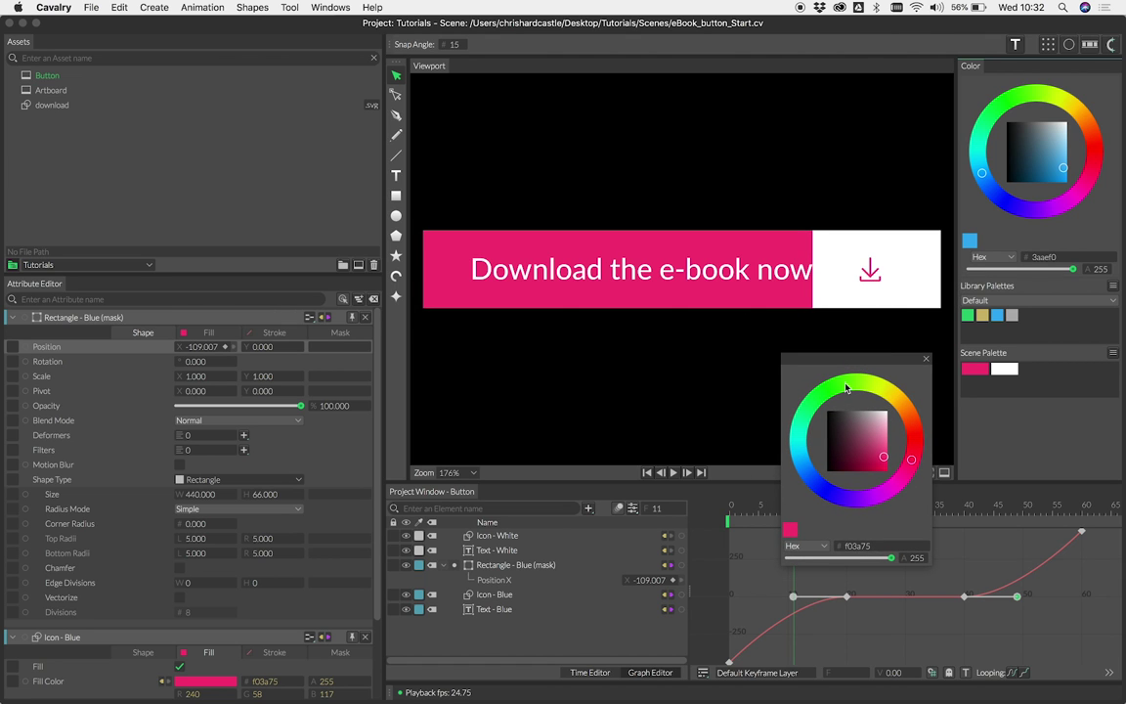
click(926, 359)
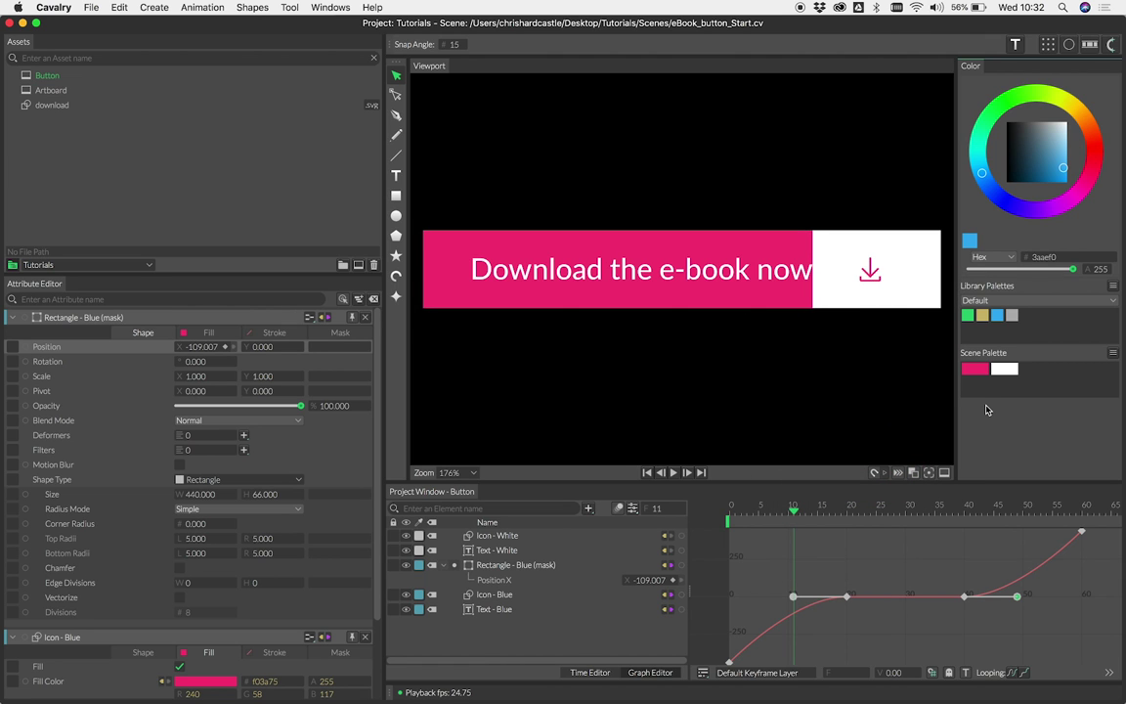